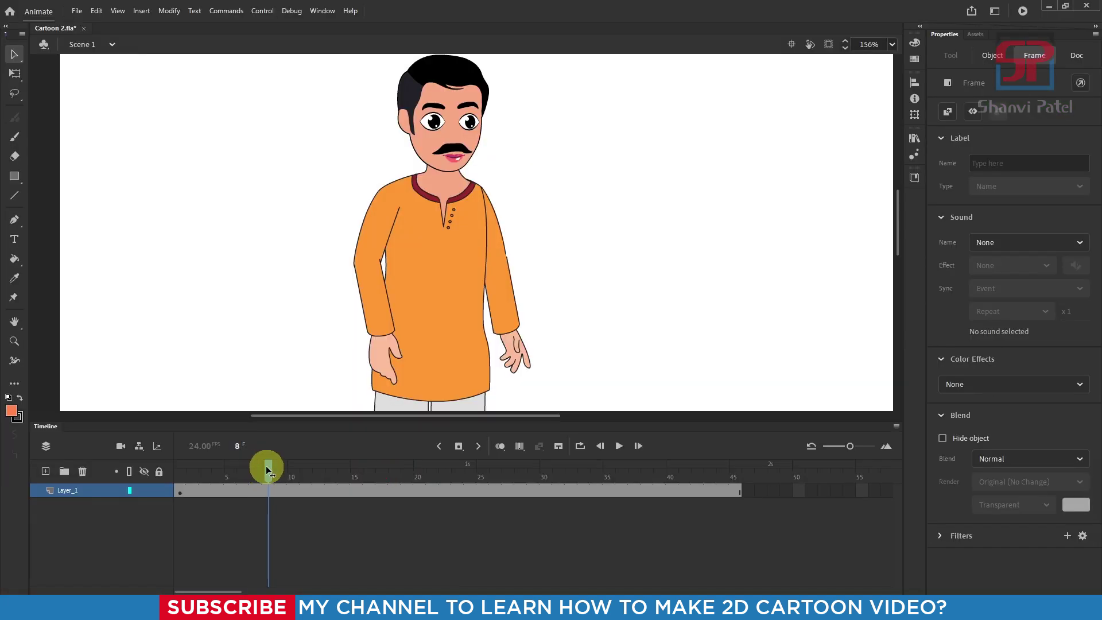
Step: Move the character instance to the middle of the stage, at about X 640 and Y 59
{"action": "left_click", "coordinate": [583, 234]}
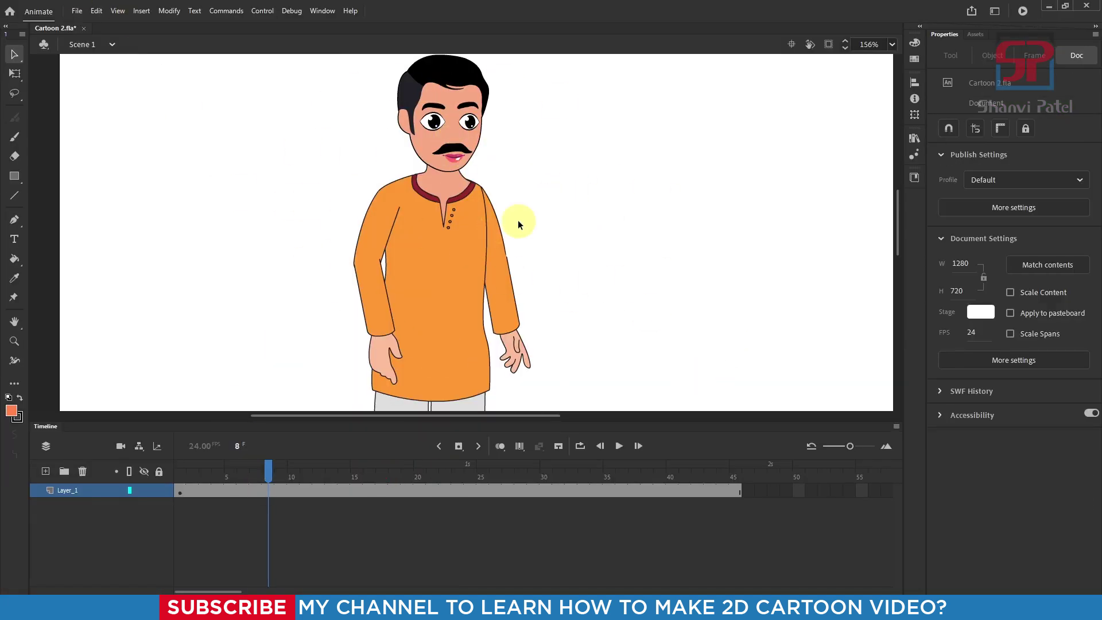
{"action": "scroll", "coordinate": [518, 224], "scroll_direction": "down", "scroll_amount": 3}
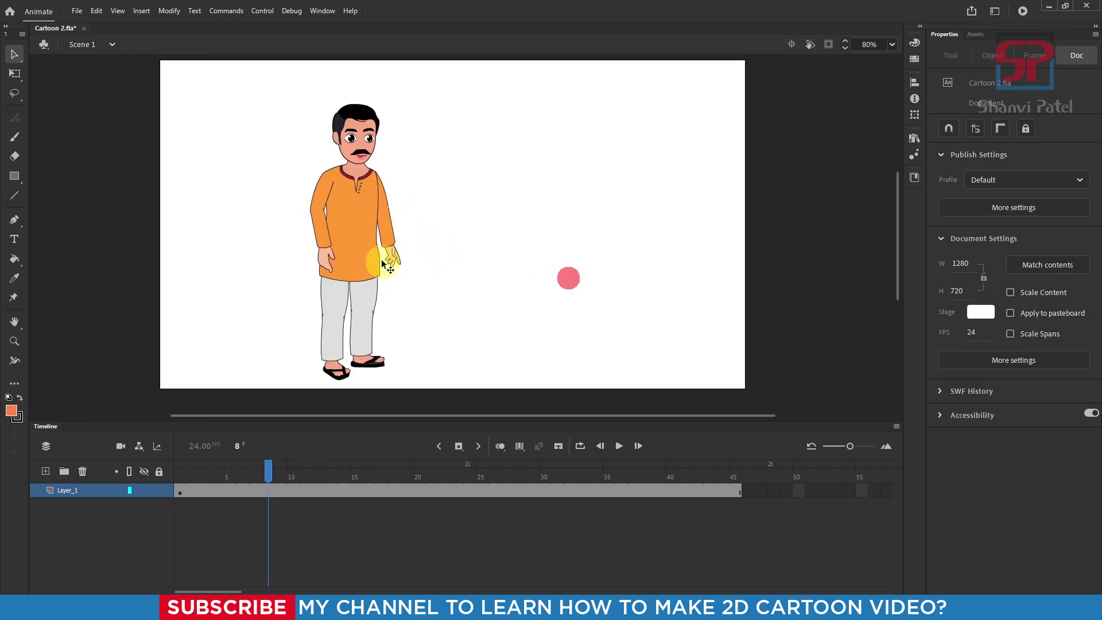
{"action": "left_click", "coordinate": [360, 207]}
{"action": "left_click_drag", "start_coordinate": [356, 239], "coordinate": [450, 230]}
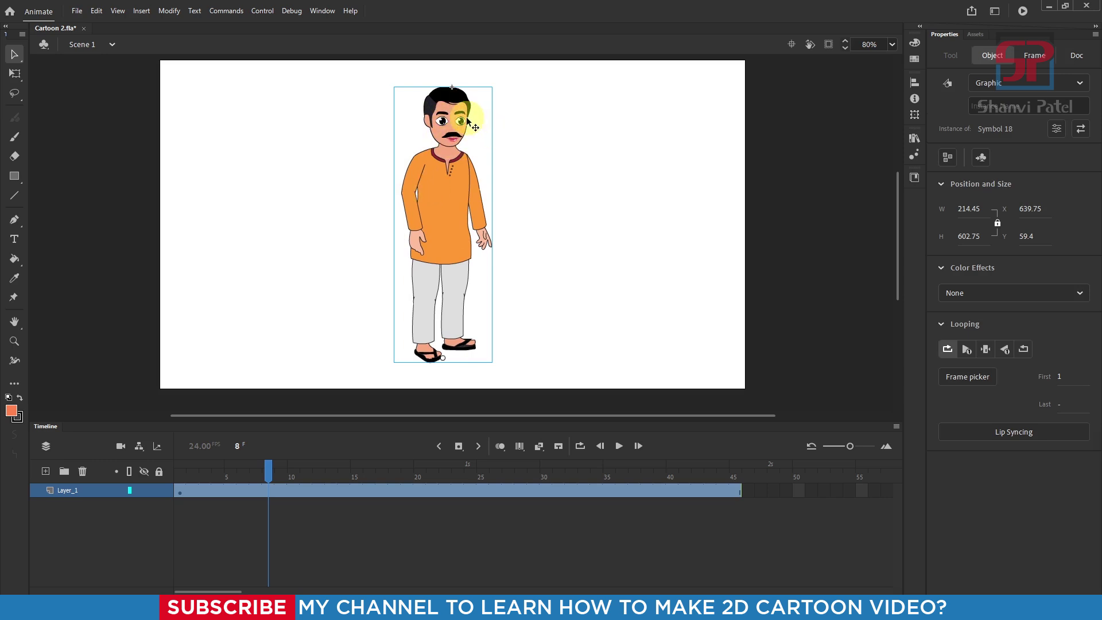
{"action": "scroll", "coordinate": [456, 128], "scroll_direction": "up", "scroll_amount": 5}
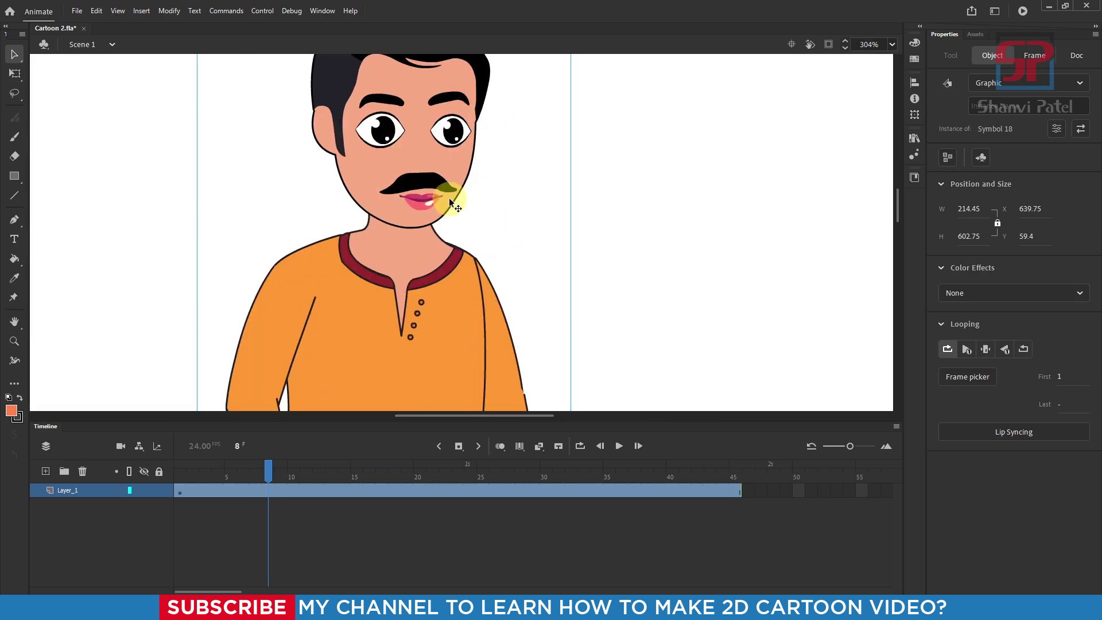
{"action": "scroll", "coordinate": [453, 198], "scroll_direction": "down", "scroll_amount": 3}
{"action": "scroll", "coordinate": [452, 182], "scroll_direction": "up", "scroll_amount": 1}
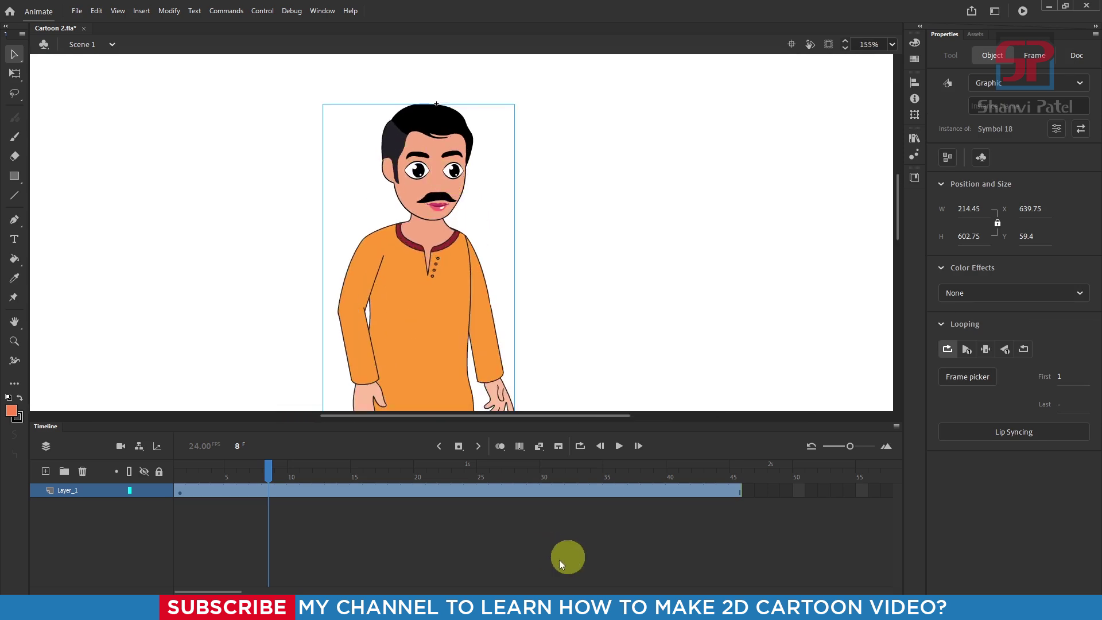
{"action": "mouse_move", "coordinate": [262, 592]}
{"action": "left_click", "coordinate": [208, 585]}
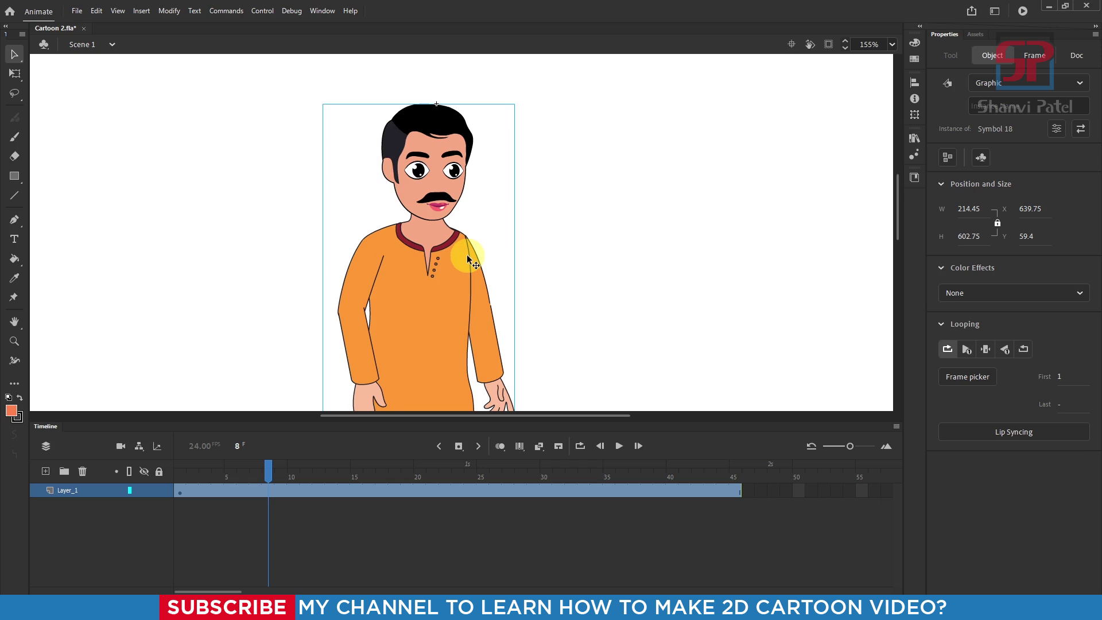
Step: Open the character's symbol for editing with a taller timeline and select the mouth symbol on Layer_4
{"action": "double_click", "coordinate": [441, 212]}
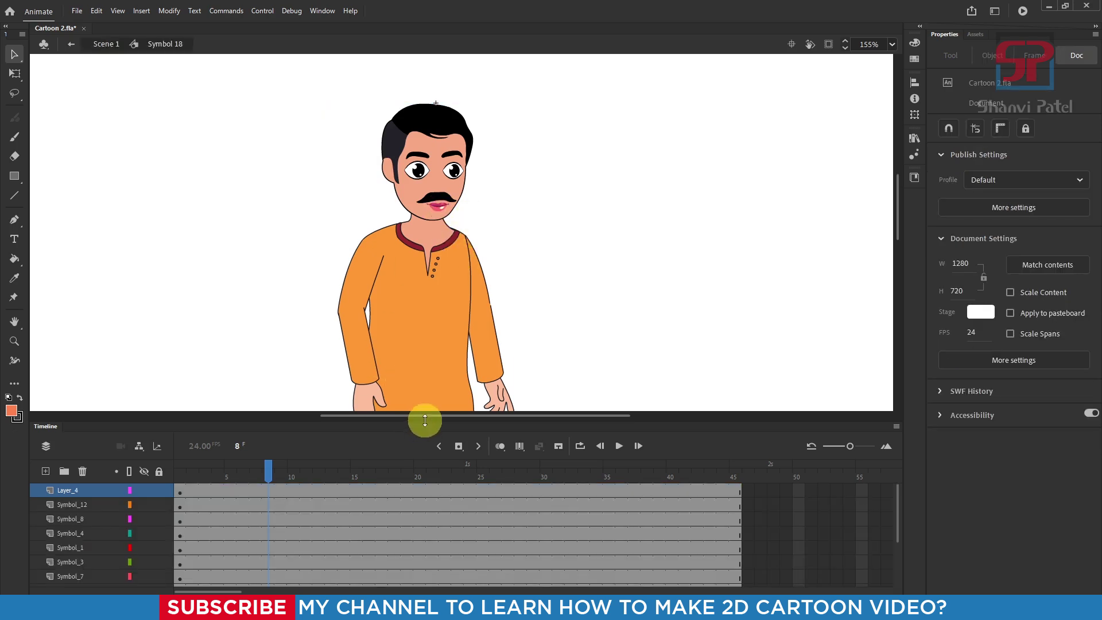
{"action": "left_click_drag", "start_coordinate": [425, 421], "coordinate": [424, 300]}
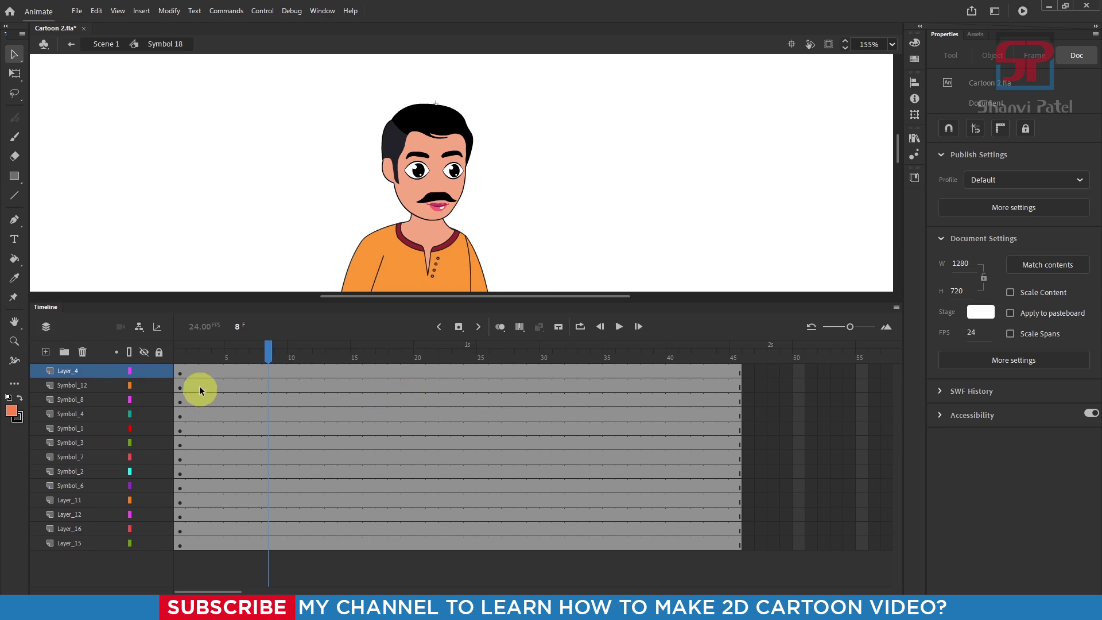
{"action": "left_click", "coordinate": [440, 212]}
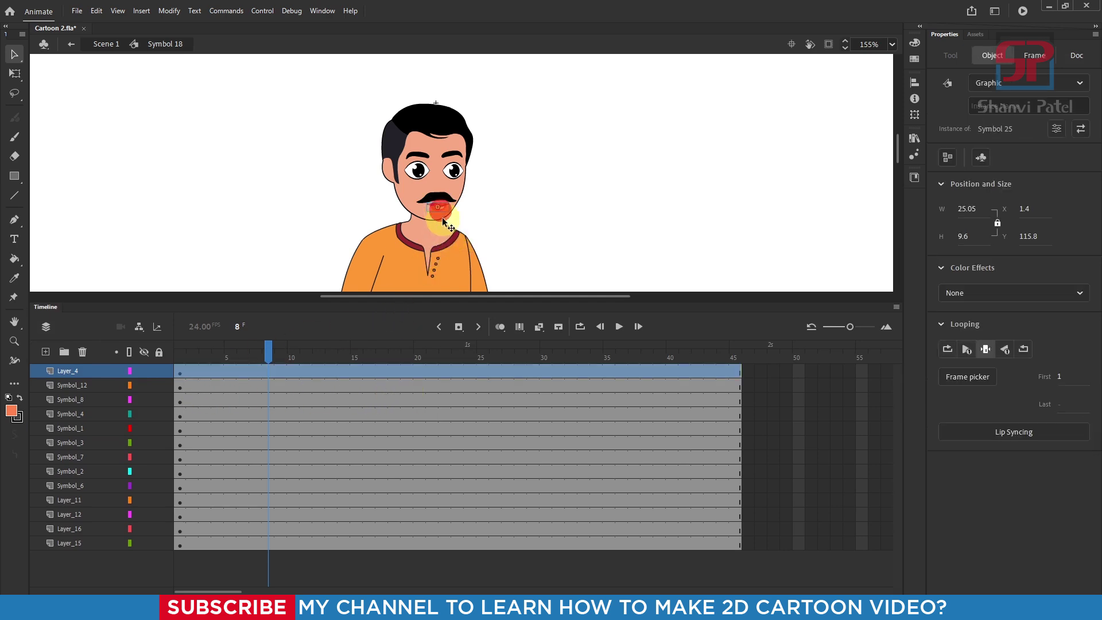
{"action": "scroll", "coordinate": [442, 214], "scroll_direction": "up", "scroll_amount": 5}
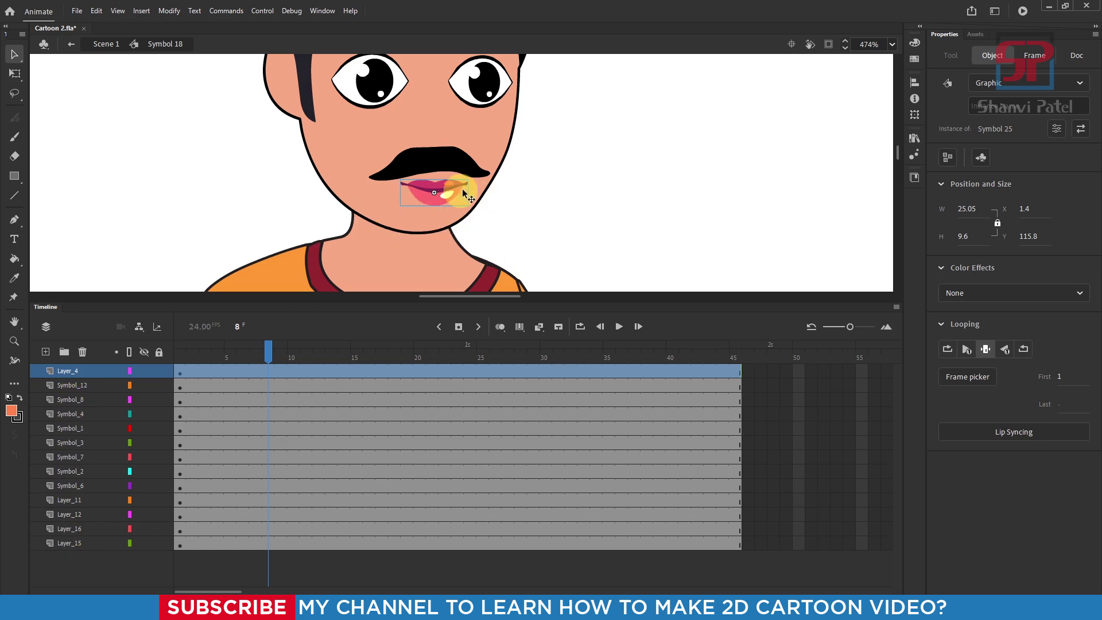
Step: Add a new layer above Layer_4 and place the Garib Aadmi audio from the Sound folder on it at frame 1
{"action": "left_click", "coordinate": [45, 352]}
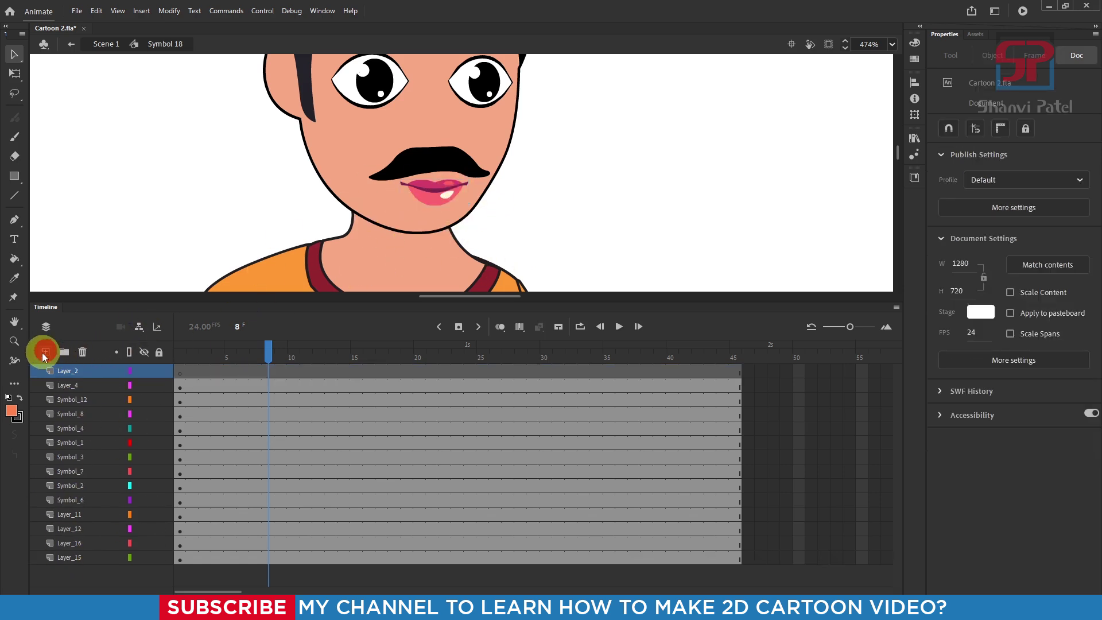
{"action": "left_click_drag", "start_coordinate": [268, 352], "coordinate": [123, 359]}
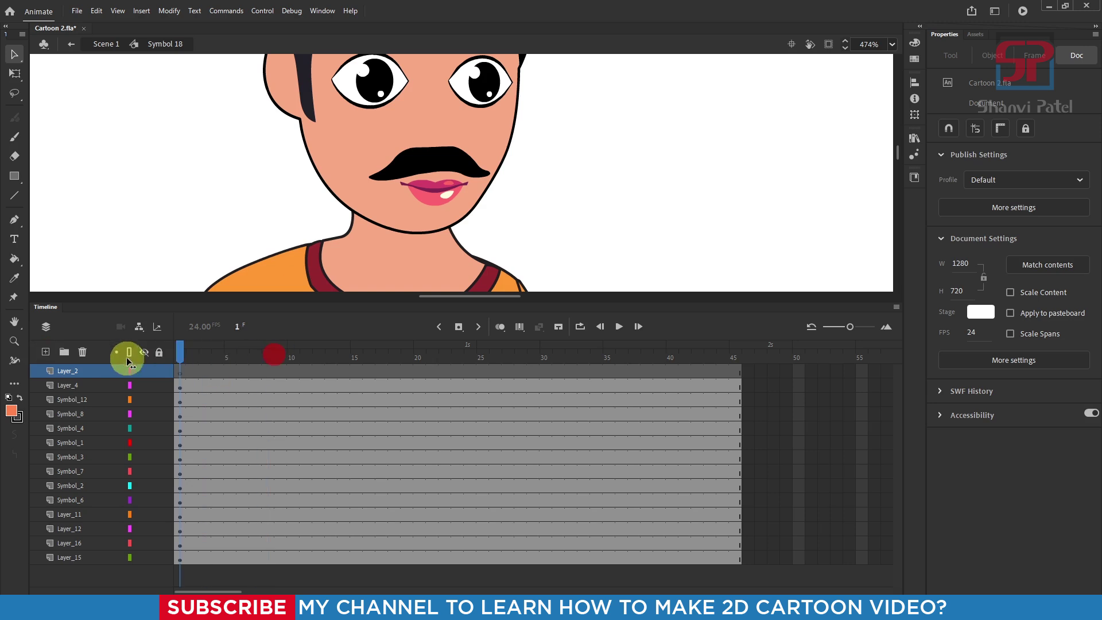
{"action": "mouse_move", "coordinate": [267, 591]}
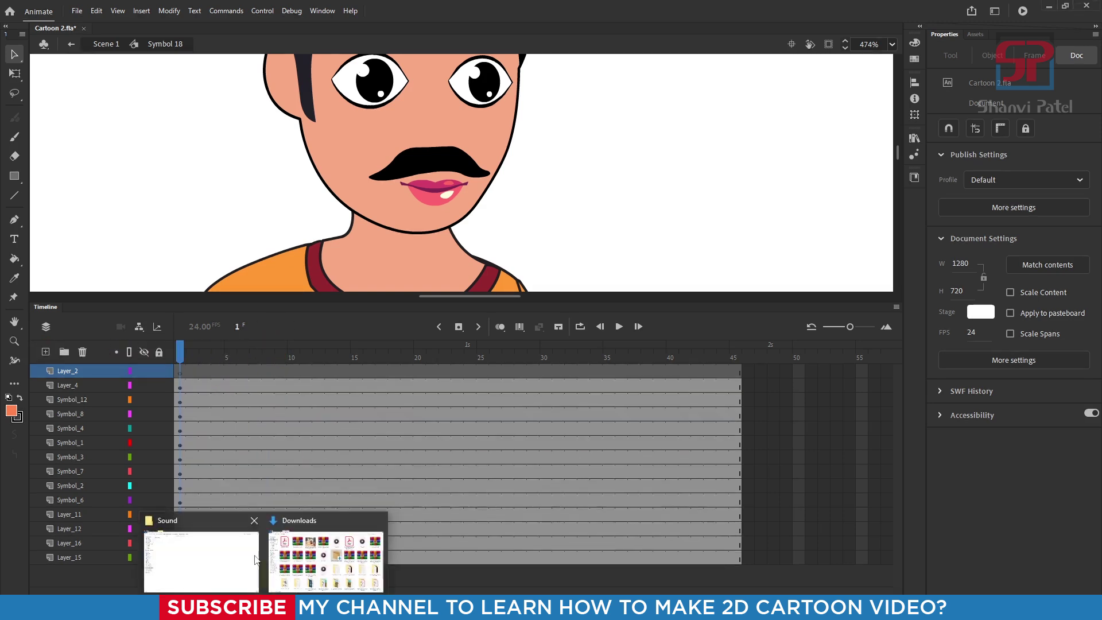
{"action": "left_click", "coordinate": [210, 555]}
{"action": "left_click_drag", "start_coordinate": [142, 72], "coordinate": [428, 163]}
{"action": "key", "text": "alt+Tab"}
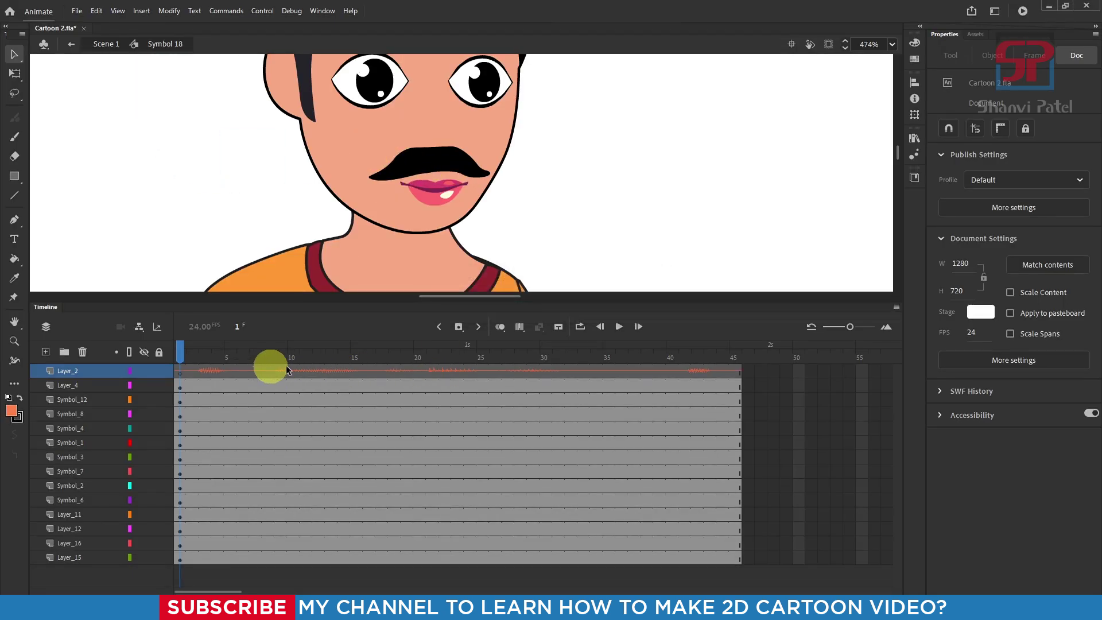
{"action": "left_click_drag", "start_coordinate": [855, 329], "coordinate": [843, 329]}
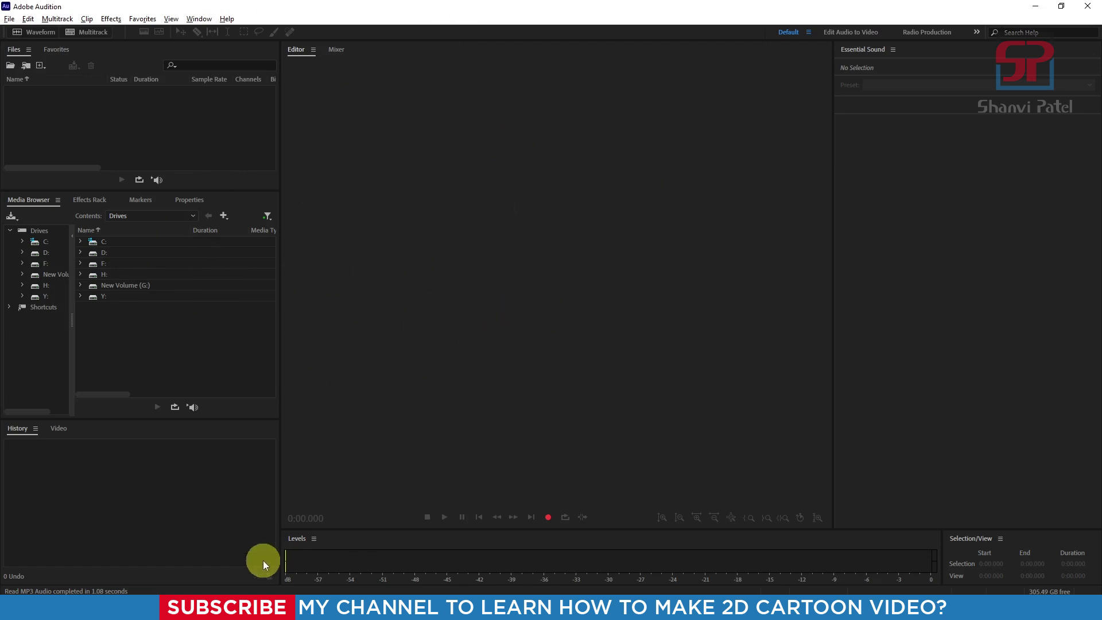
Step: In Adobe Audition, import the Garib Aadmi audio from the Sound folder and open it in the waveform editor
{"action": "left_click", "coordinate": [207, 559]}
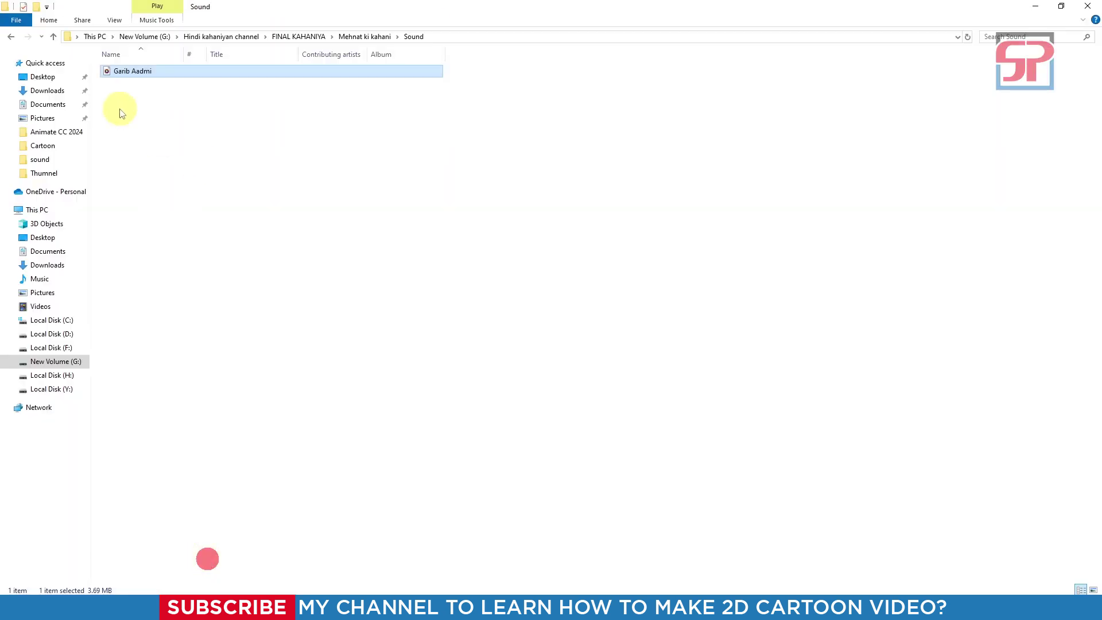
{"action": "left_click_drag", "start_coordinate": [140, 71], "coordinate": [146, 116]}
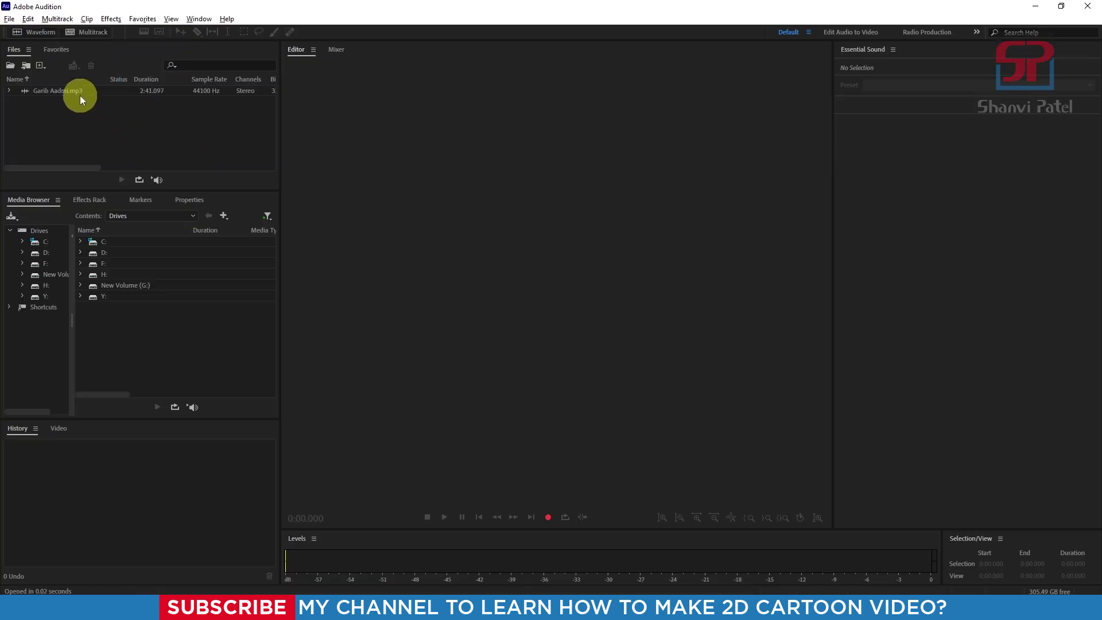
{"action": "double_click", "coordinate": [76, 94]}
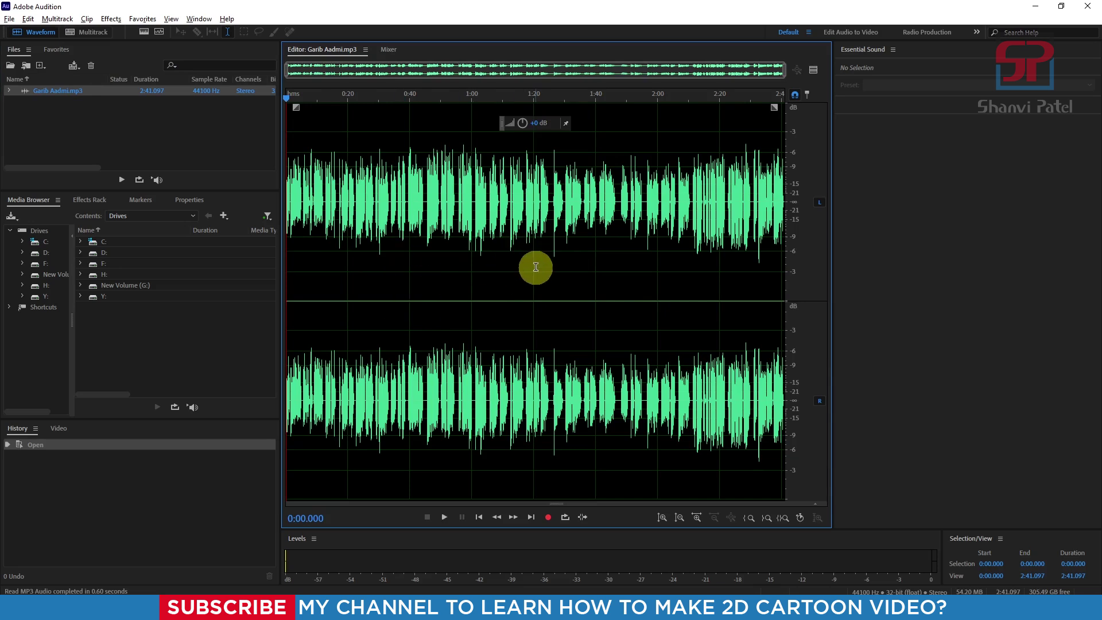
Step: Examine the sample rate, channel and bit depth settings for saving the audio as a new file, and leave without saving
{"action": "key", "text": "ctrl+shift+s"}
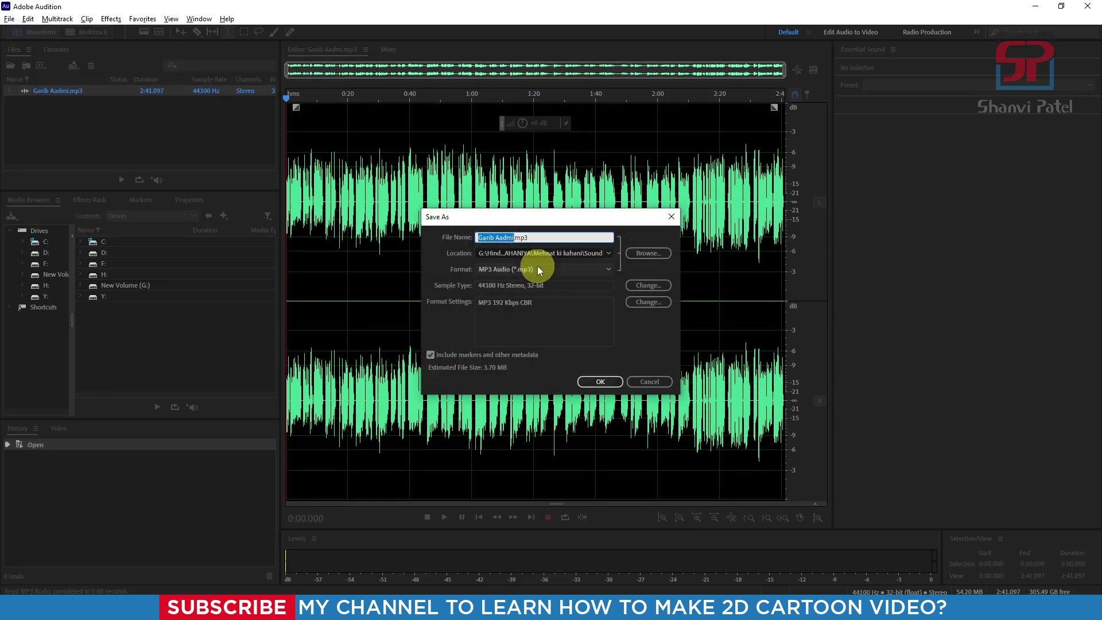
{"action": "left_click", "coordinate": [654, 285]}
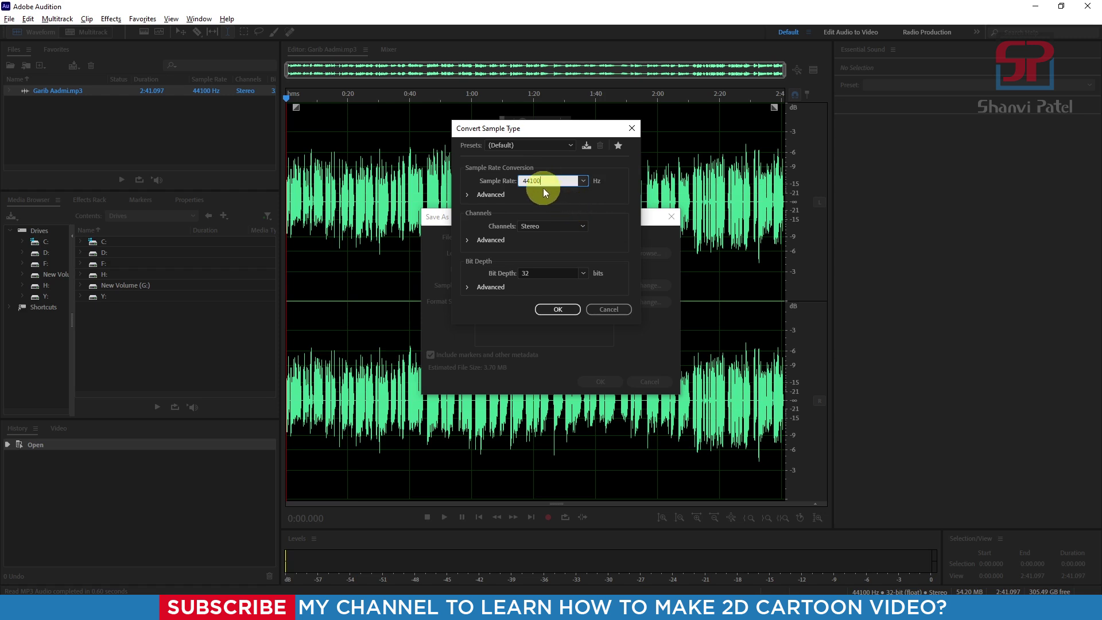
{"action": "left_click", "coordinate": [609, 310]}
{"action": "left_click", "coordinate": [672, 216]}
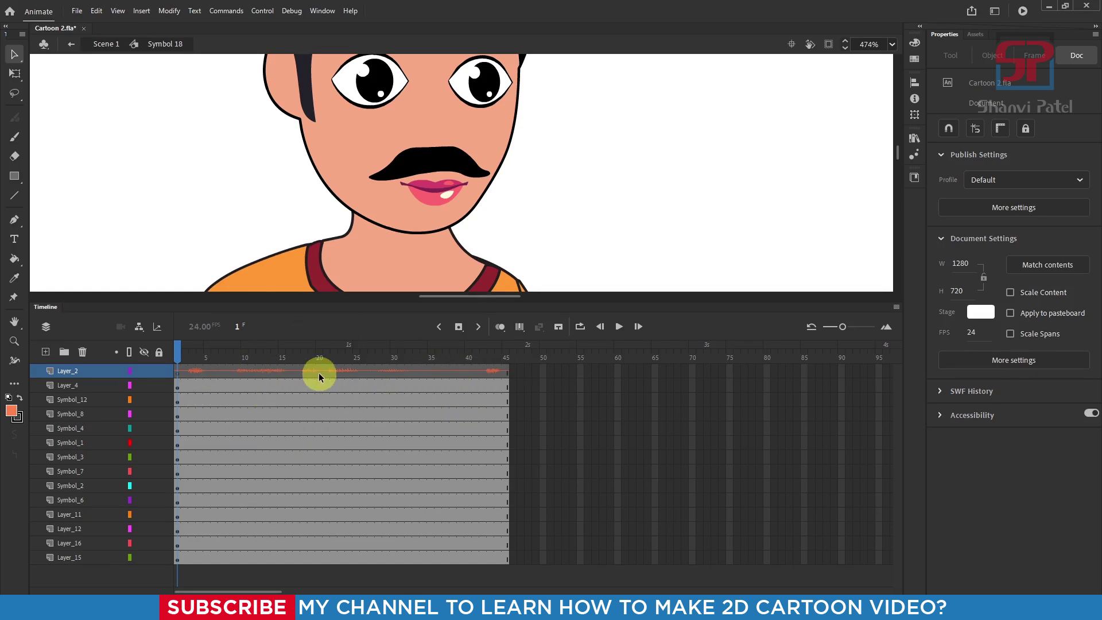
Step: Back in Animate, insert frames on the audio layer, Layer_2, to extend it to about frame 185
{"action": "left_click_drag", "start_coordinate": [249, 371], "coordinate": [453, 373]}
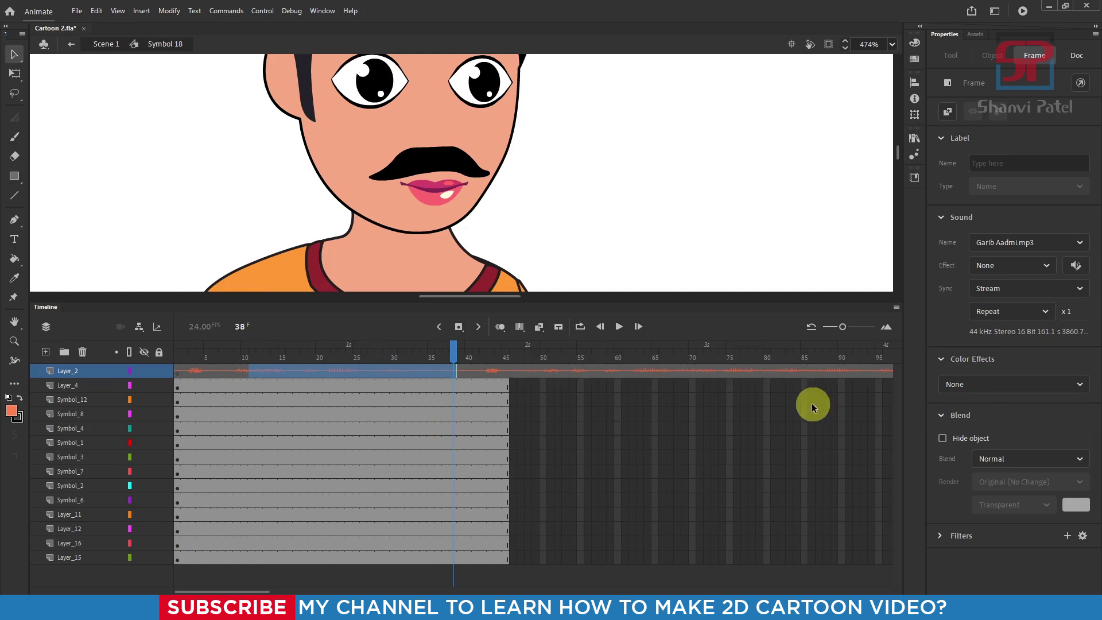
{"action": "left_click_drag", "start_coordinate": [842, 327], "coordinate": [824, 349]}
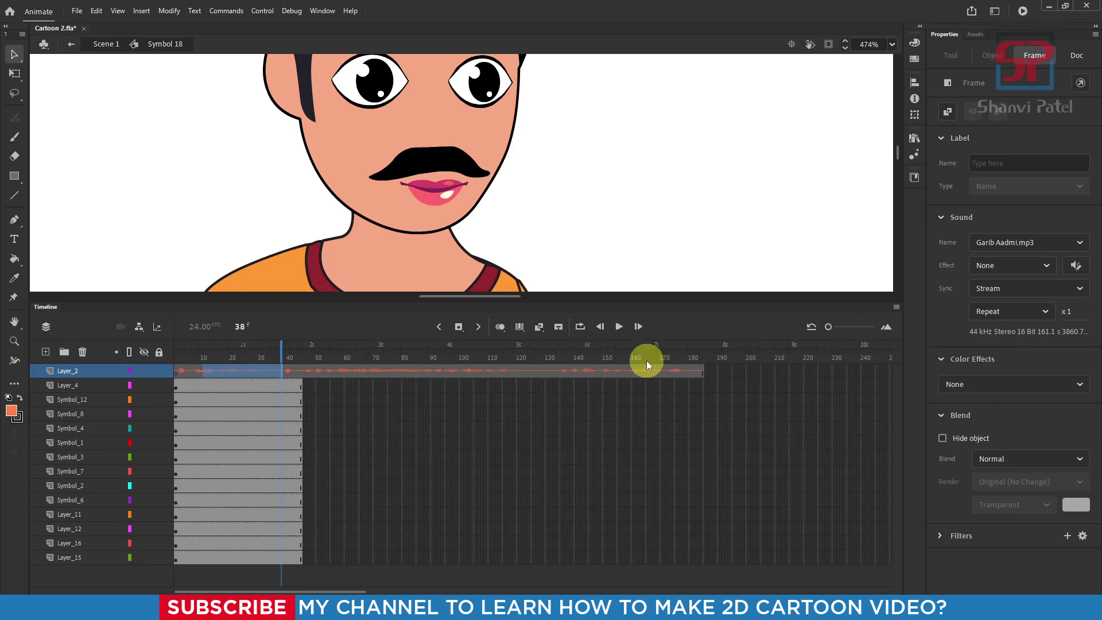
Step: Play the audio from frame 1 and scrub through the extended sound layer, ending back at frame 1
{"action": "left_click_drag", "start_coordinate": [653, 358], "coordinate": [35, 360]}
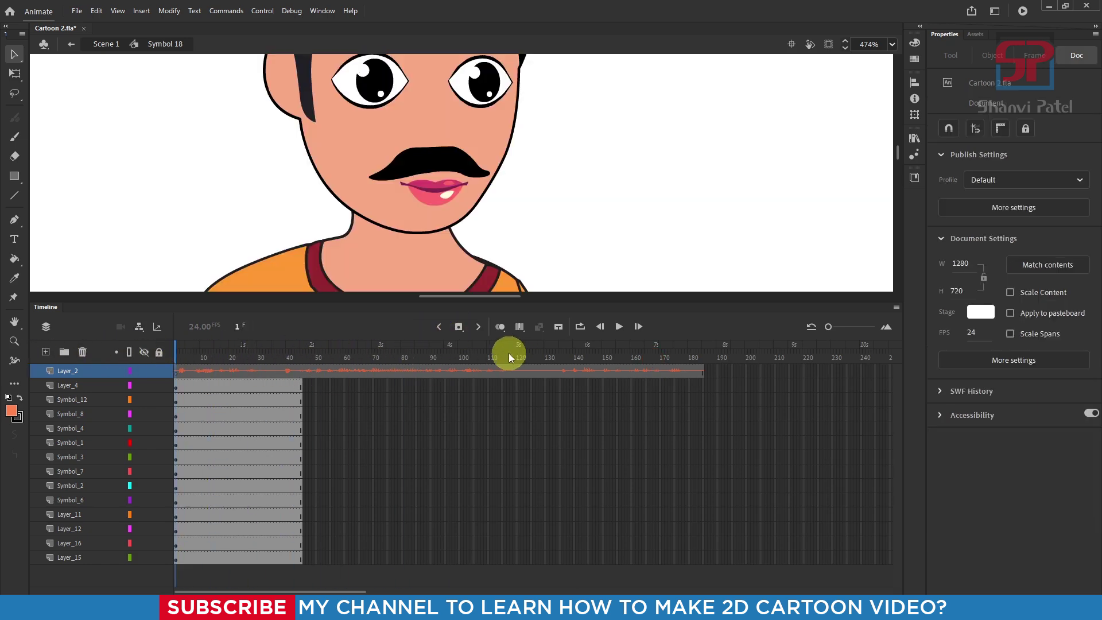
{"action": "left_click", "coordinate": [619, 327]}
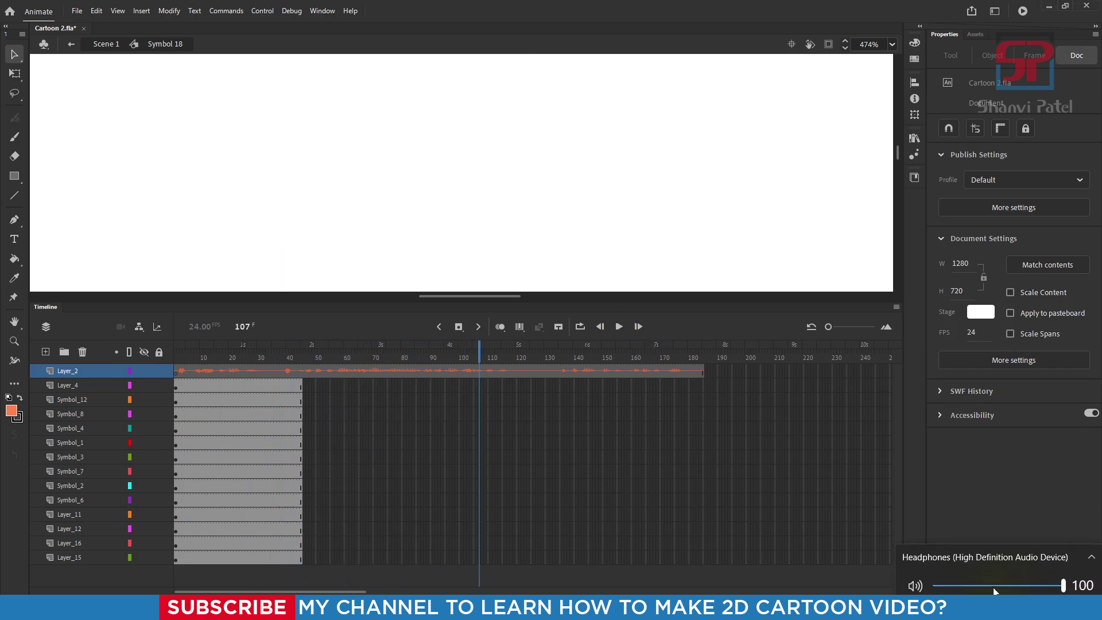
{"action": "left_click", "coordinate": [739, 315]}
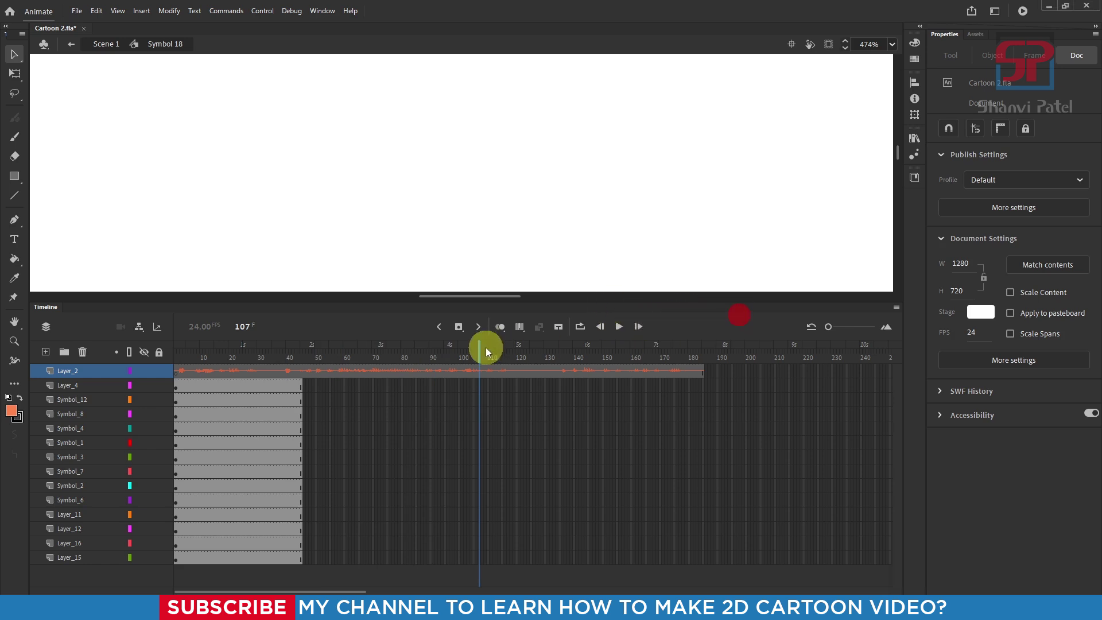
{"action": "left_click_drag", "start_coordinate": [485, 347], "coordinate": [185, 350]}
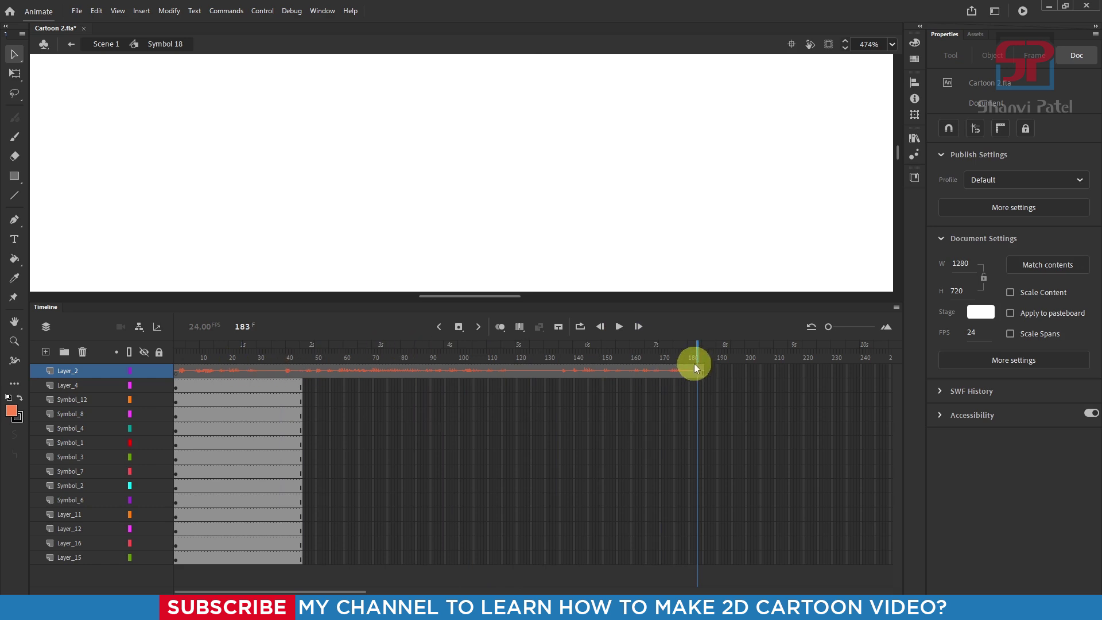
{"action": "left_click_drag", "start_coordinate": [697, 347], "coordinate": [160, 352]}
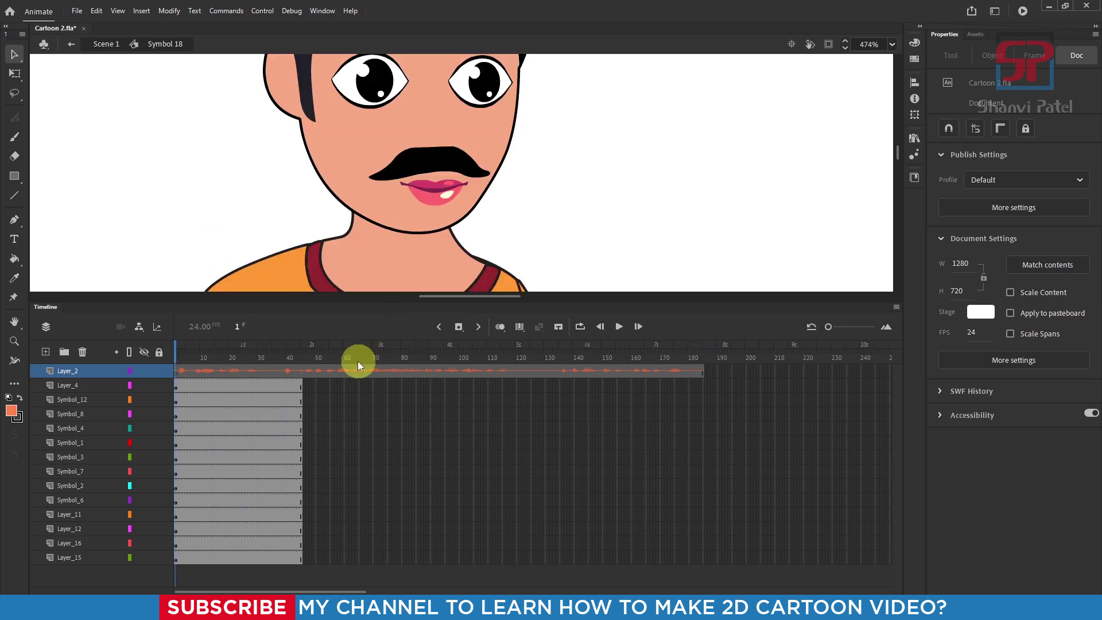
Step: Compare the stage at frames 57 and 31 of the sound layer
{"action": "left_click", "coordinate": [335, 373]}
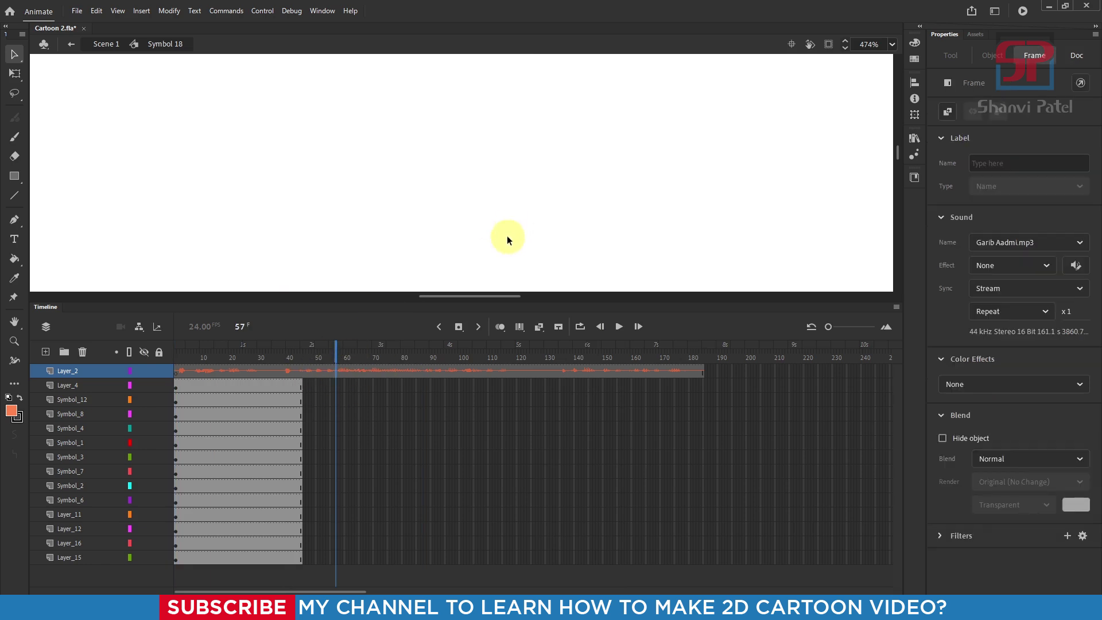
{"action": "scroll", "coordinate": [507, 238], "scroll_direction": "down", "scroll_amount": 5}
{"action": "scroll", "coordinate": [505, 239], "scroll_direction": "down", "scroll_amount": 5}
{"action": "scroll", "coordinate": [442, 256], "scroll_direction": "up", "scroll_amount": 5}
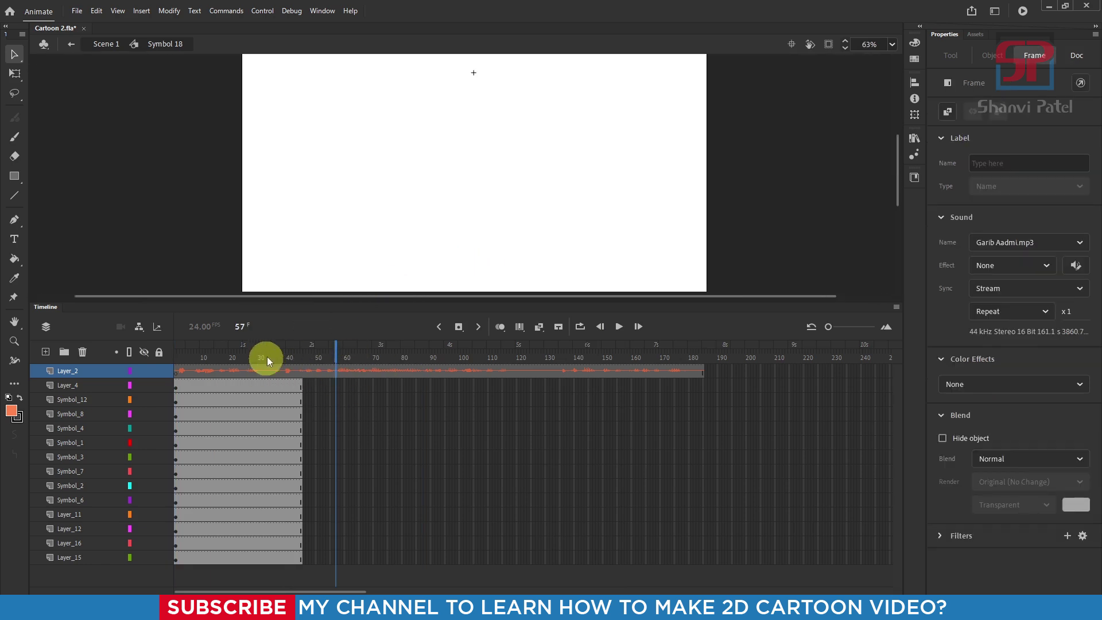
{"action": "left_click", "coordinate": [262, 355]}
{"action": "left_click", "coordinate": [261, 370]}
{"action": "scroll", "coordinate": [470, 168], "scroll_direction": "up", "scroll_amount": 2}
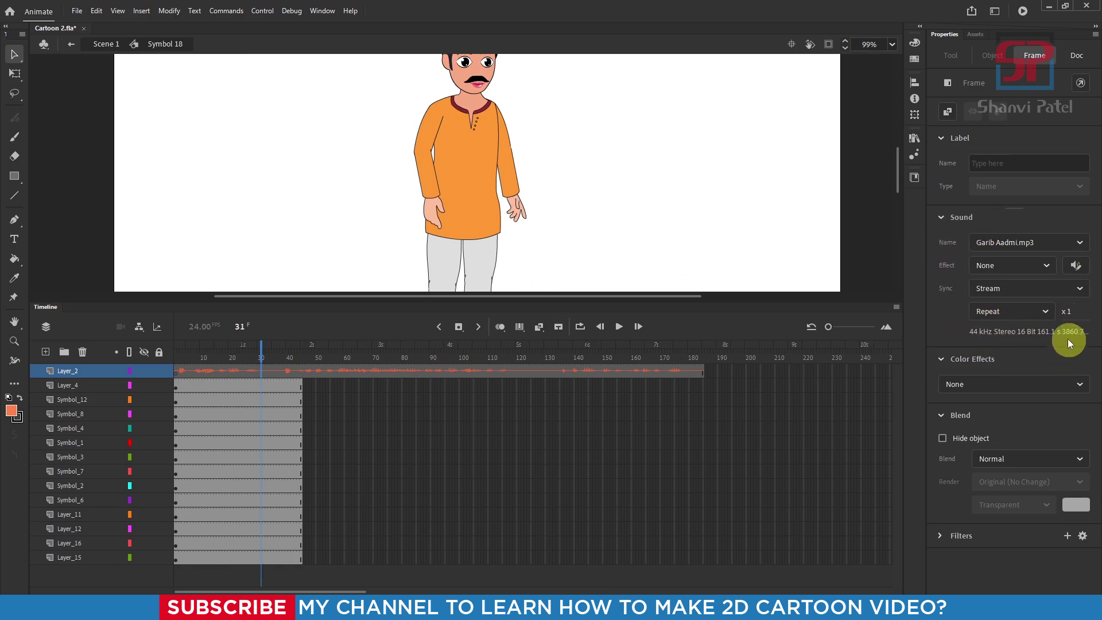
Step: Review the Repeat and Loop options of the Garib Aadmi sound and set its sync to Stream
{"action": "left_click", "coordinate": [1051, 312]}
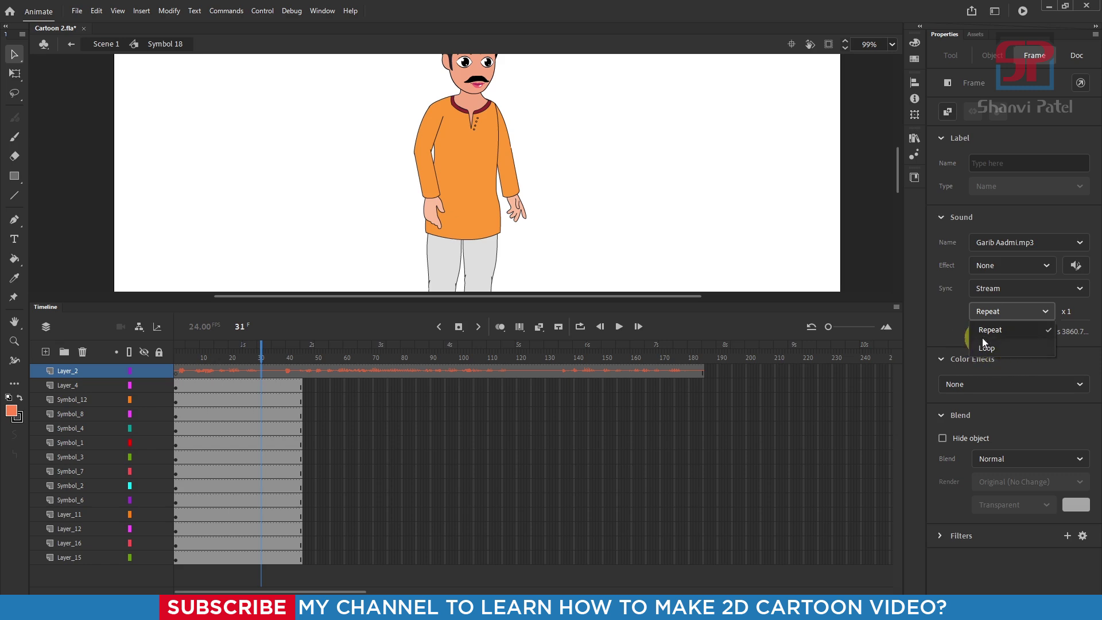
{"action": "left_click", "coordinate": [957, 319]}
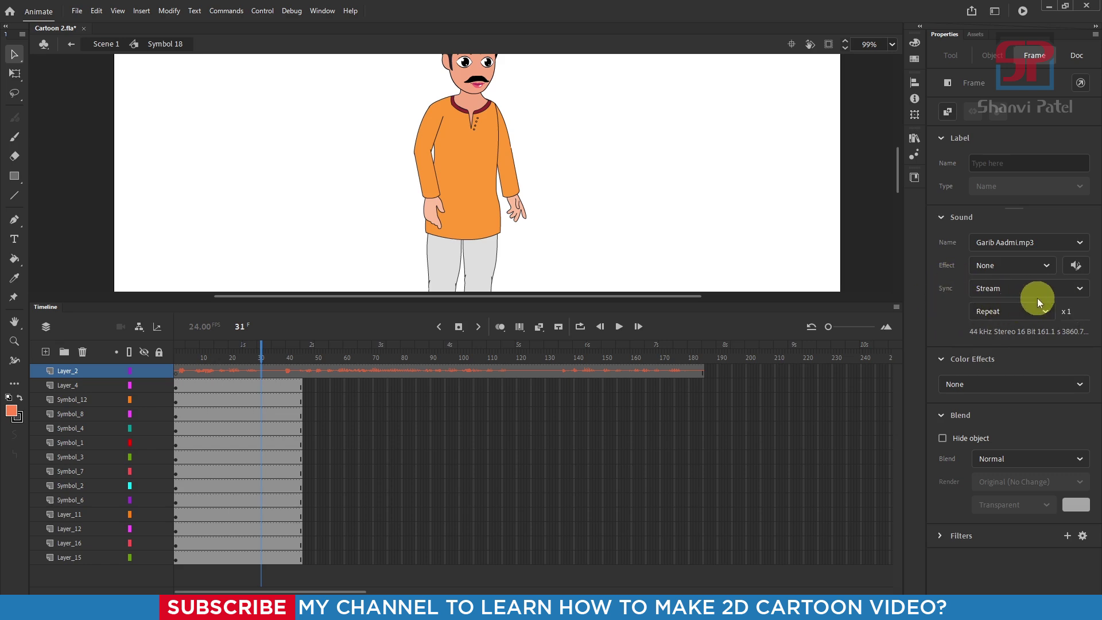
{"action": "left_click", "coordinate": [1064, 290]}
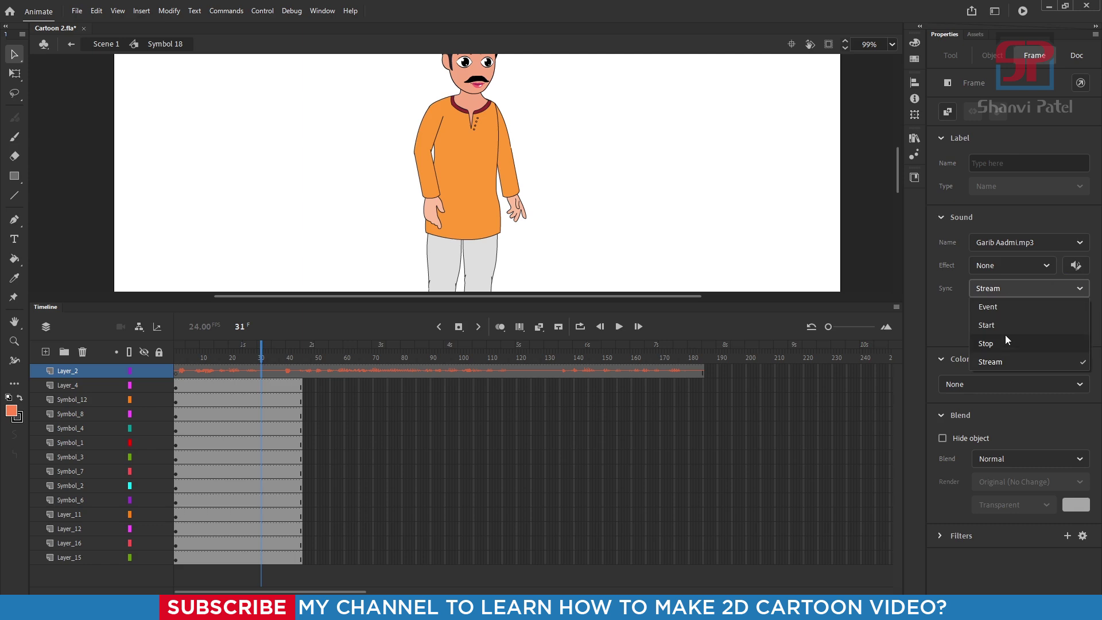
{"action": "left_click", "coordinate": [1000, 363]}
{"action": "left_click", "coordinate": [949, 319]}
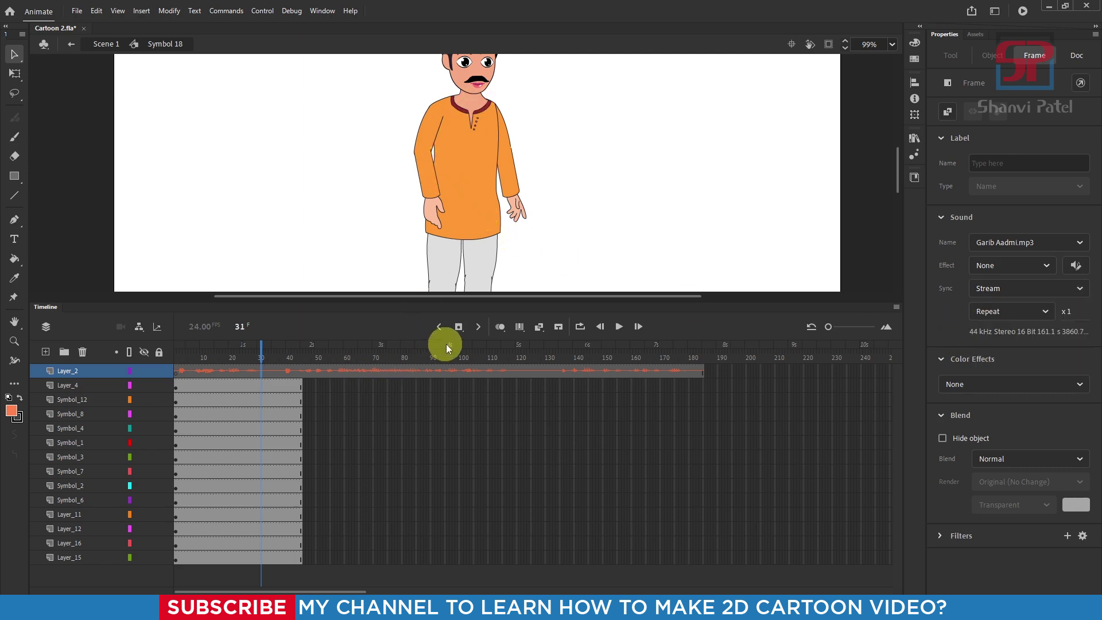
Step: Insert frames across the character layers from Layer_4 to Layer_15 and the audio layer to extend them to about frame 194
{"action": "left_click", "coordinate": [176, 356]}
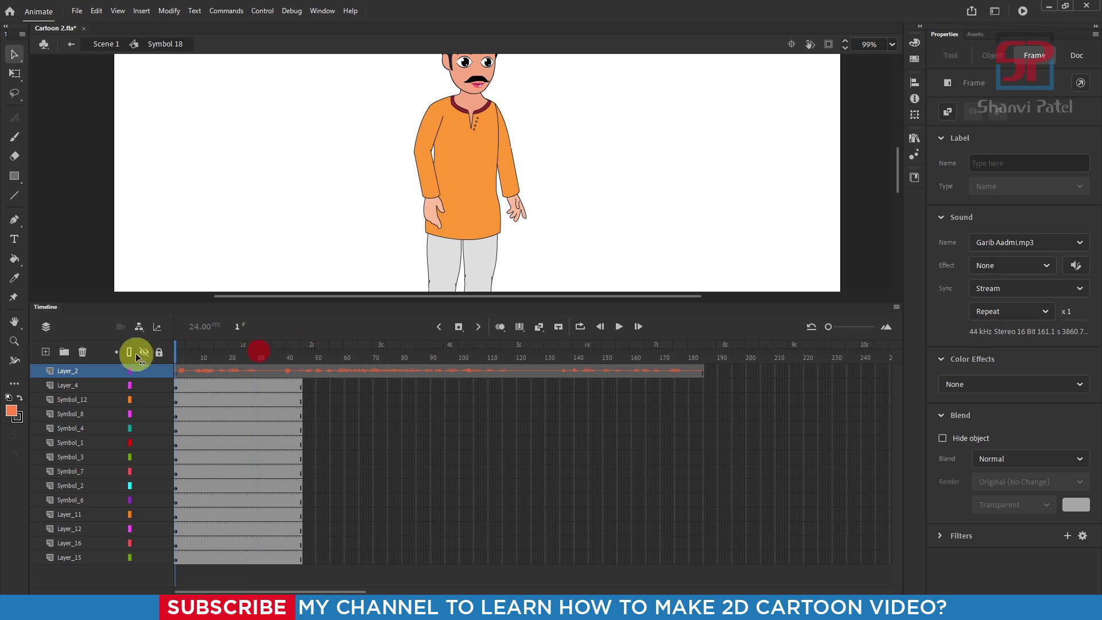
{"action": "left_click_drag", "start_coordinate": [201, 428], "coordinate": [260, 556]}
{"action": "key", "text": "F5"}
{"action": "key", "text": "F5"}
{"action": "key", "text": "F5"}
{"action": "key", "text": "F5"}
{"action": "key", "text": "F5"}
{"action": "key", "text": "F5"}
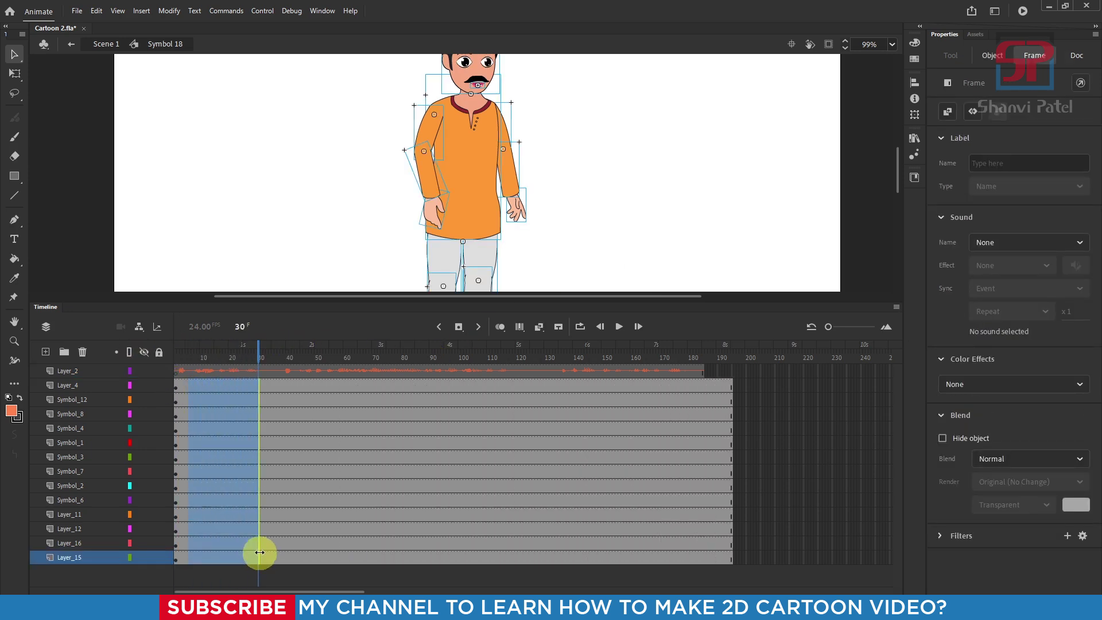
{"action": "left_click", "coordinate": [576, 372]}
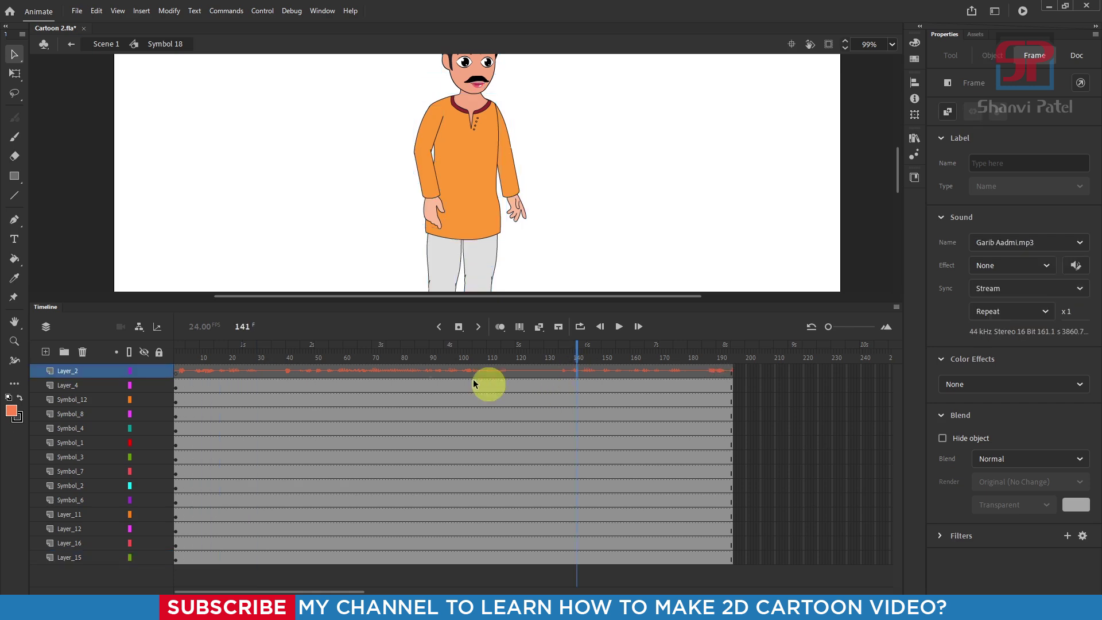
Step: Play the opening part of the audio from frame 1 with the timeline enlarged, and return to frame 1
{"action": "left_click_drag", "start_coordinate": [645, 354], "coordinate": [117, 359]}
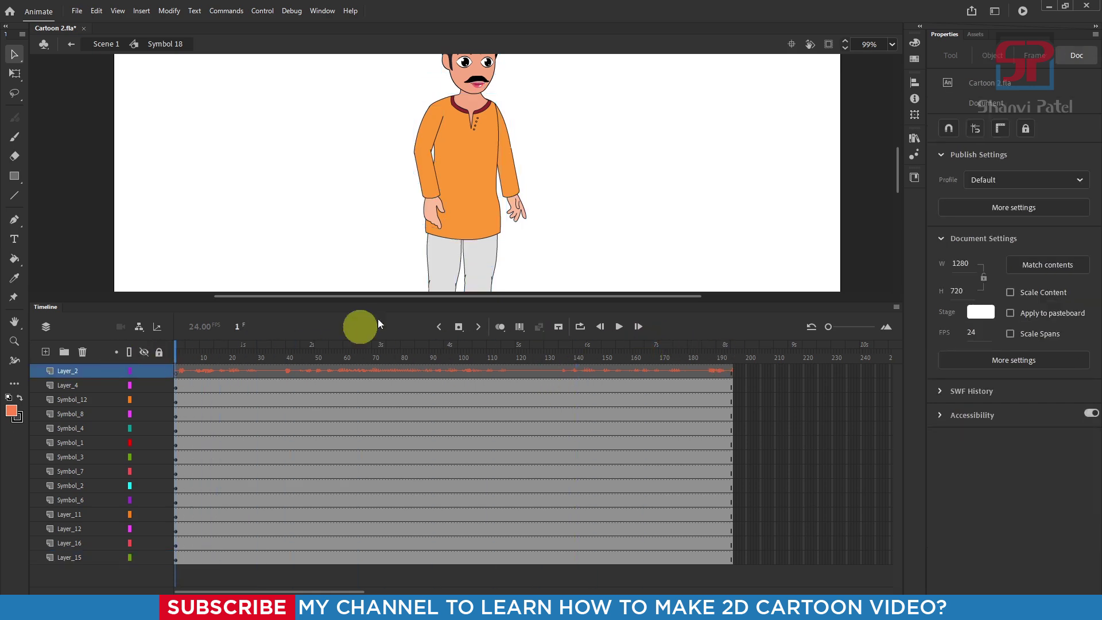
{"action": "scroll", "coordinate": [475, 87], "scroll_direction": "up", "scroll_amount": 5}
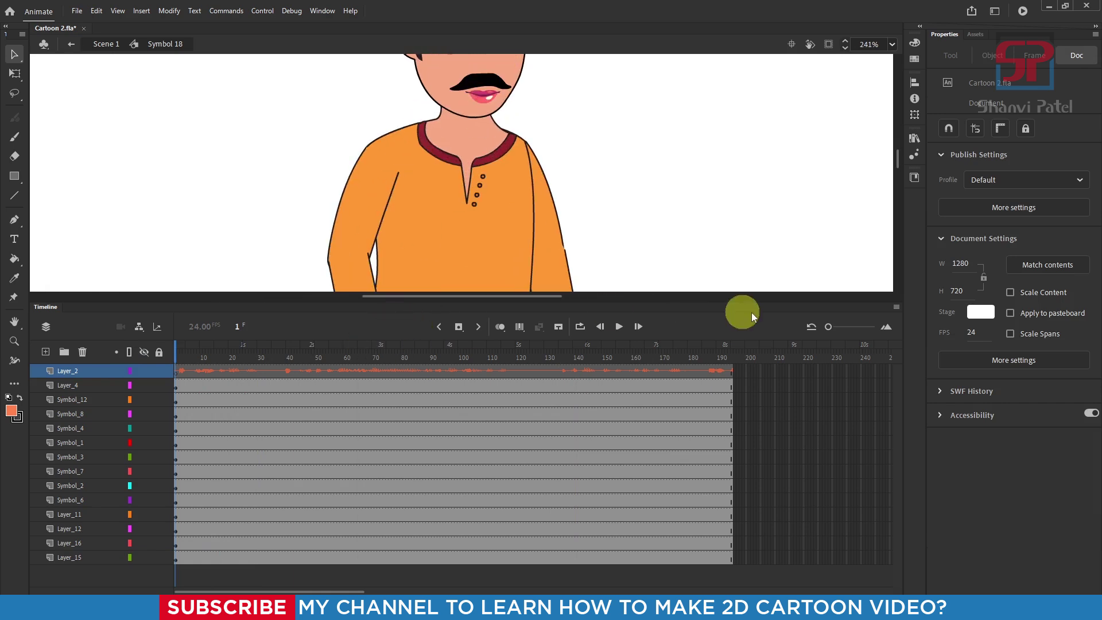
{"action": "left_click_drag", "start_coordinate": [831, 325], "coordinate": [843, 327]}
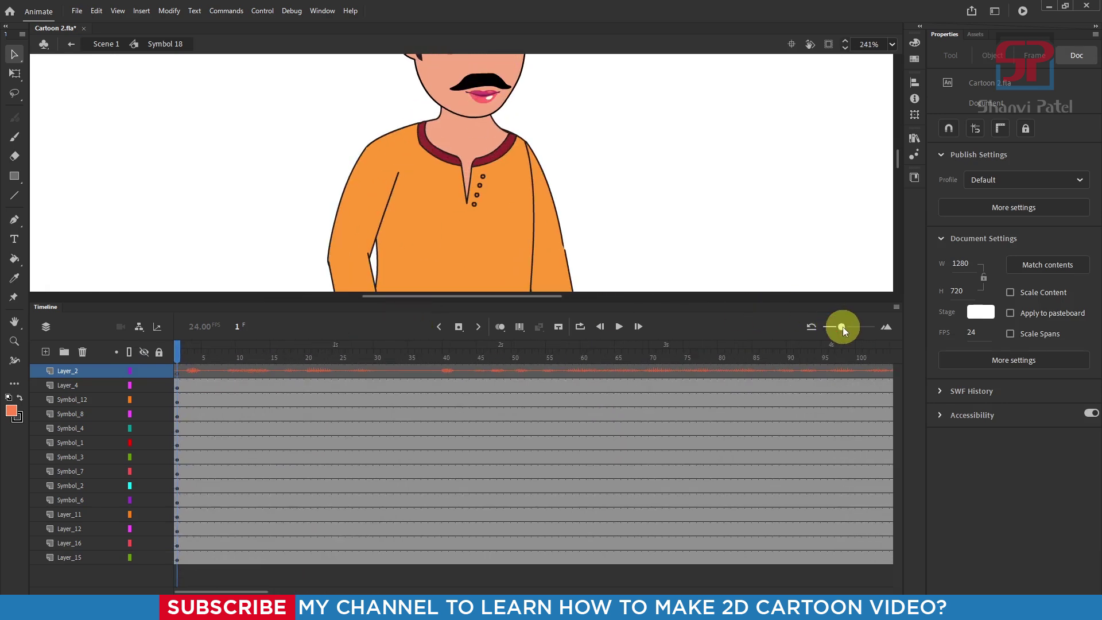
{"action": "left_click", "coordinate": [615, 329]}
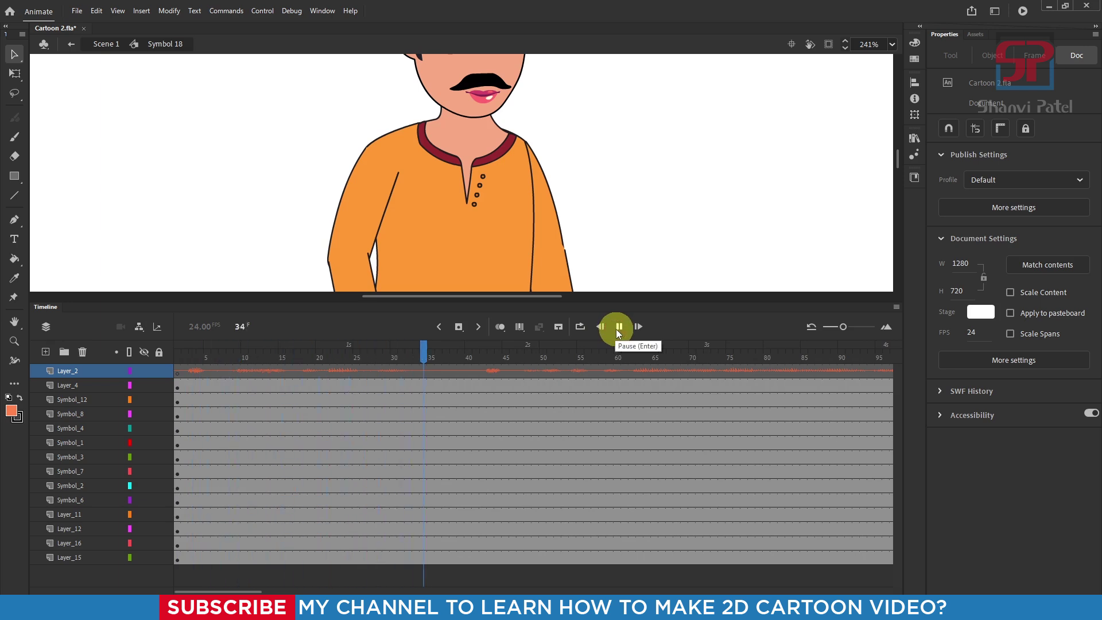
{"action": "left_click", "coordinate": [615, 329]}
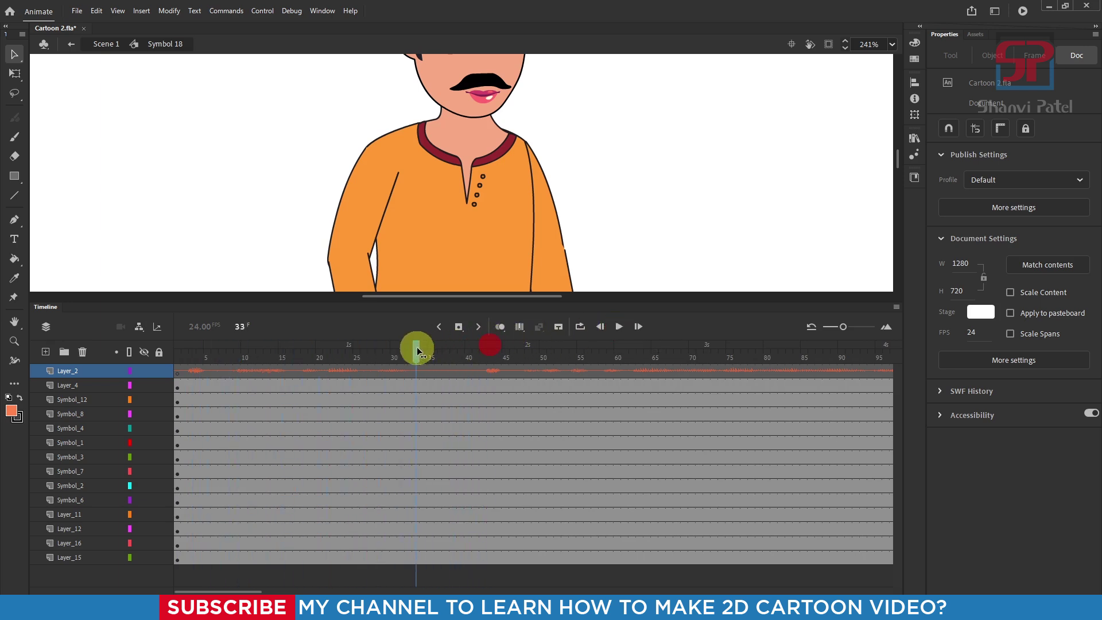
{"action": "left_click_drag", "start_coordinate": [417, 347], "coordinate": [166, 360]}
Step: Set the mouth symbol at frame 1 to loop its graphic frames, and scrub to about frame 53 to check the motion
{"action": "scroll", "coordinate": [477, 142], "scroll_direction": "down", "scroll_amount": 2}
{"action": "scroll", "coordinate": [480, 143], "scroll_direction": "up", "scroll_amount": 5}
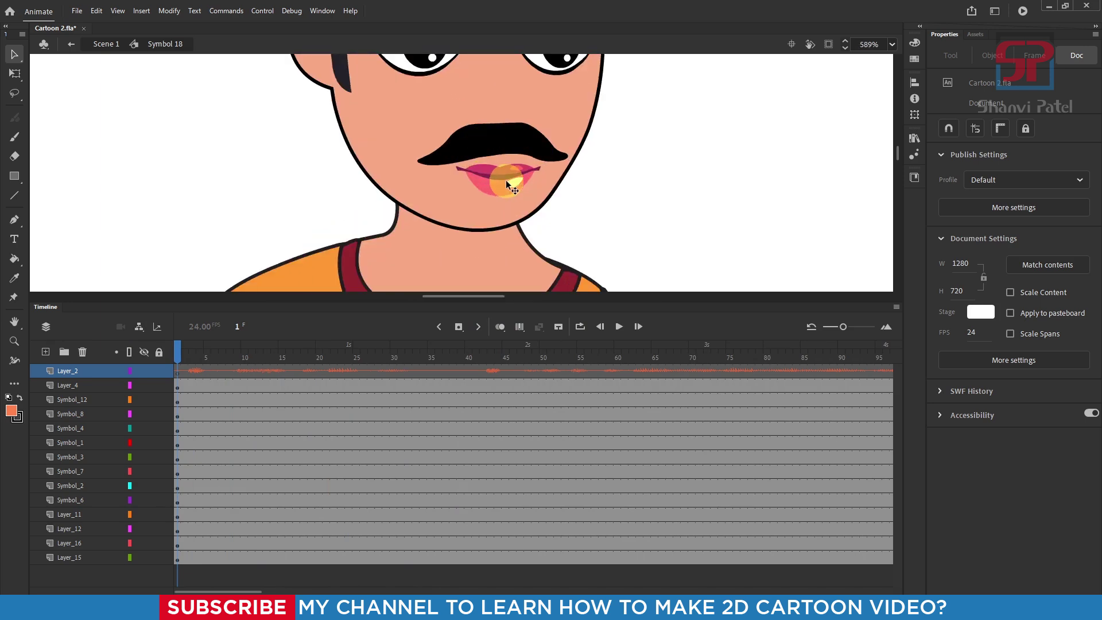
{"action": "left_click", "coordinate": [505, 180]}
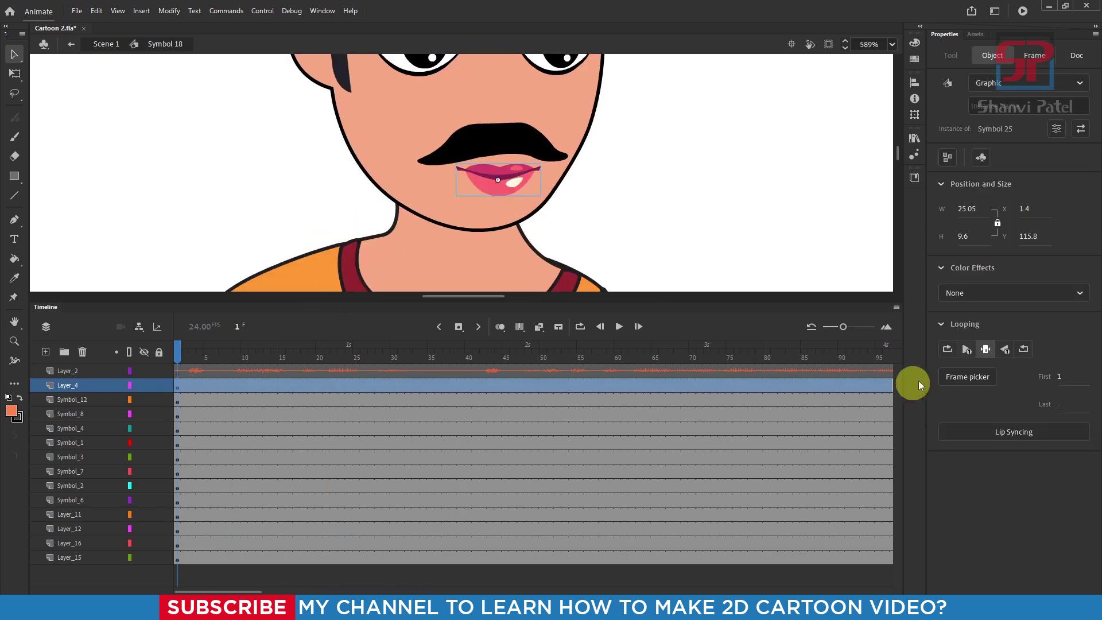
{"action": "left_click", "coordinate": [947, 351]}
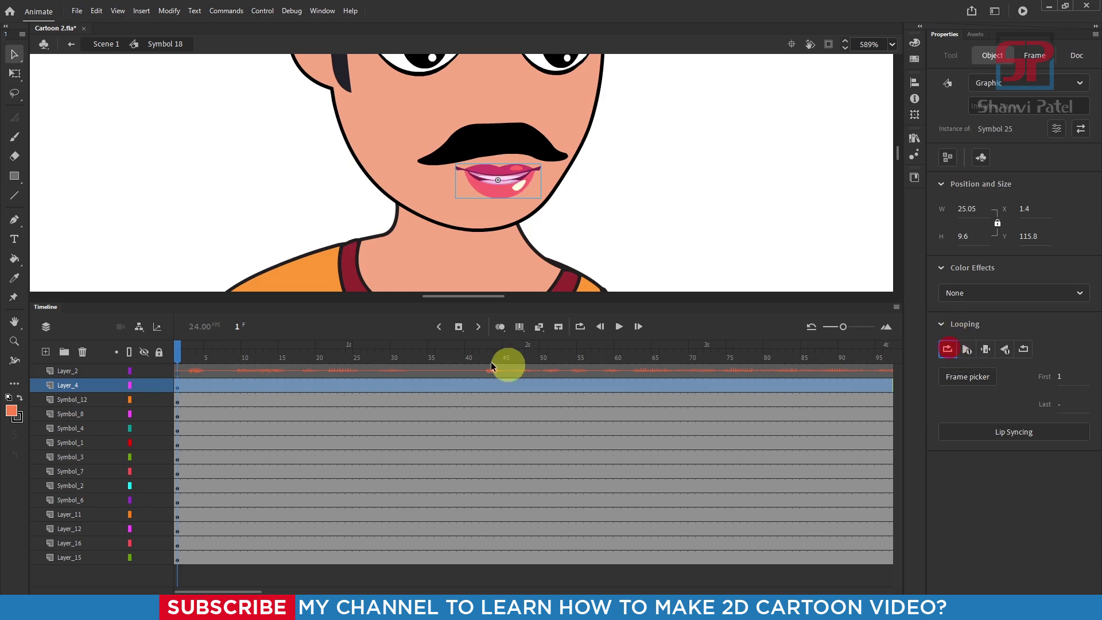
{"action": "left_click_drag", "start_coordinate": [413, 354], "coordinate": [566, 354]}
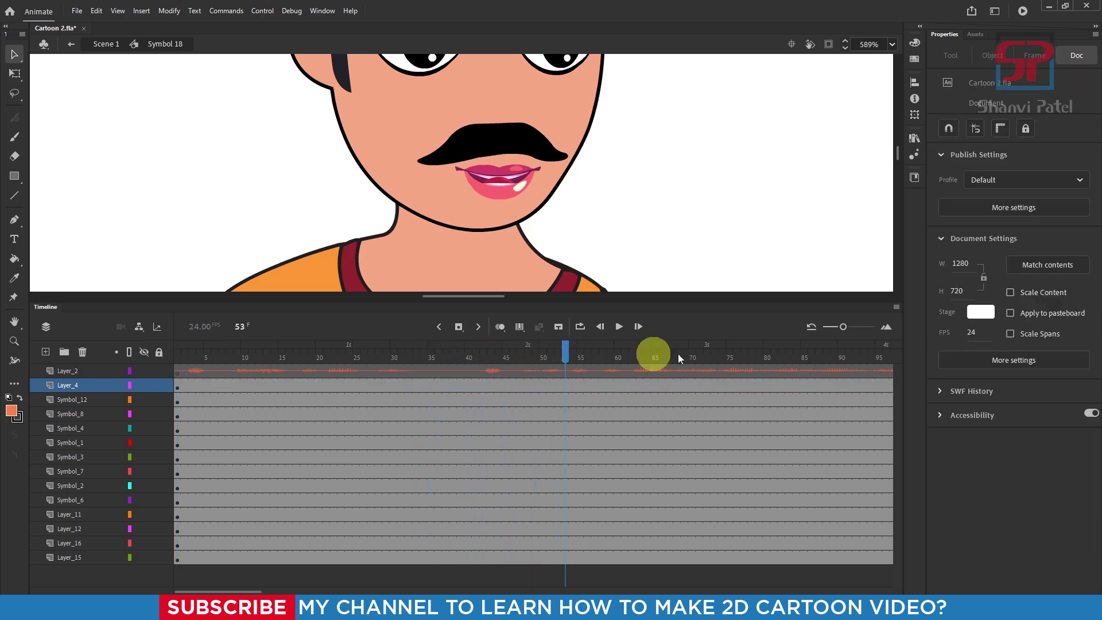
Step: Add a Layer_4 keyframe at frame 118 where the speech pauses, and set the mouth to play a single frame with first frame 1
{"action": "left_click_drag", "start_coordinate": [839, 327], "coordinate": [839, 327]}
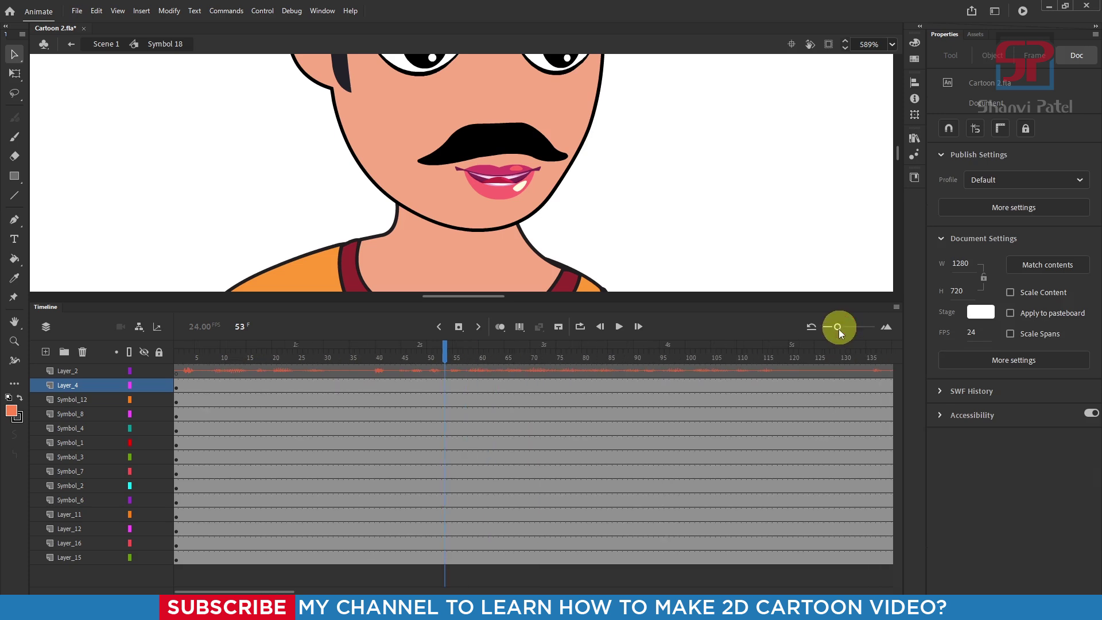
{"action": "mouse_move", "coordinate": [778, 351]}
{"action": "left_mouse_down"}
{"action": "mouse_move", "coordinate": [827, 352]}
{"action": "mouse_move", "coordinate": [787, 351]}
{"action": "left_mouse_up"}
{"action": "left_click", "coordinate": [779, 388]}
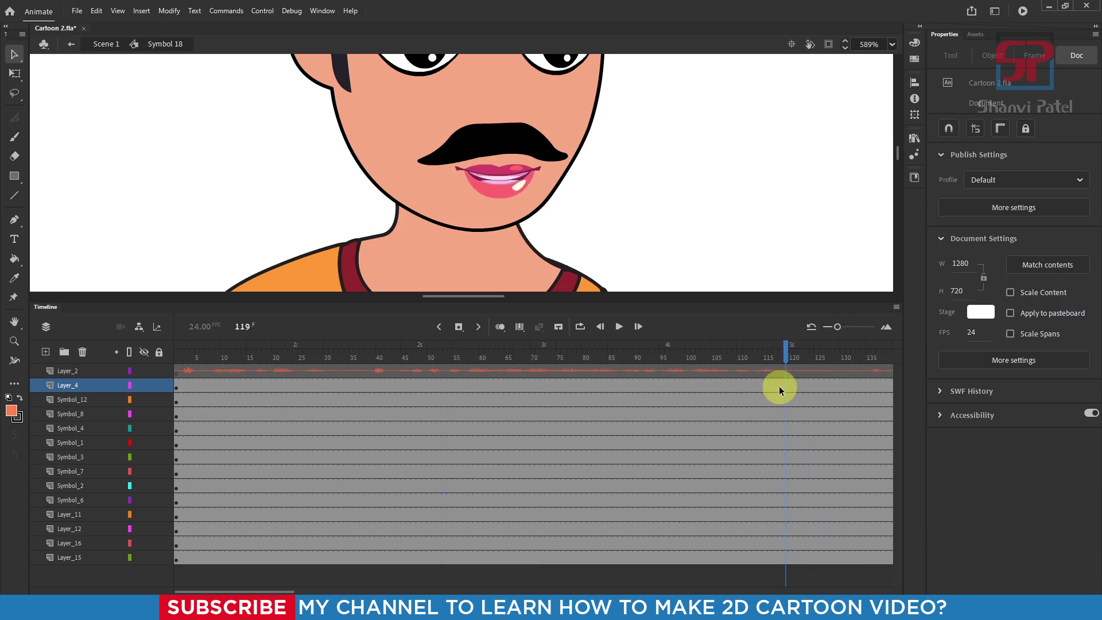
{"action": "key", "text": "F6"}
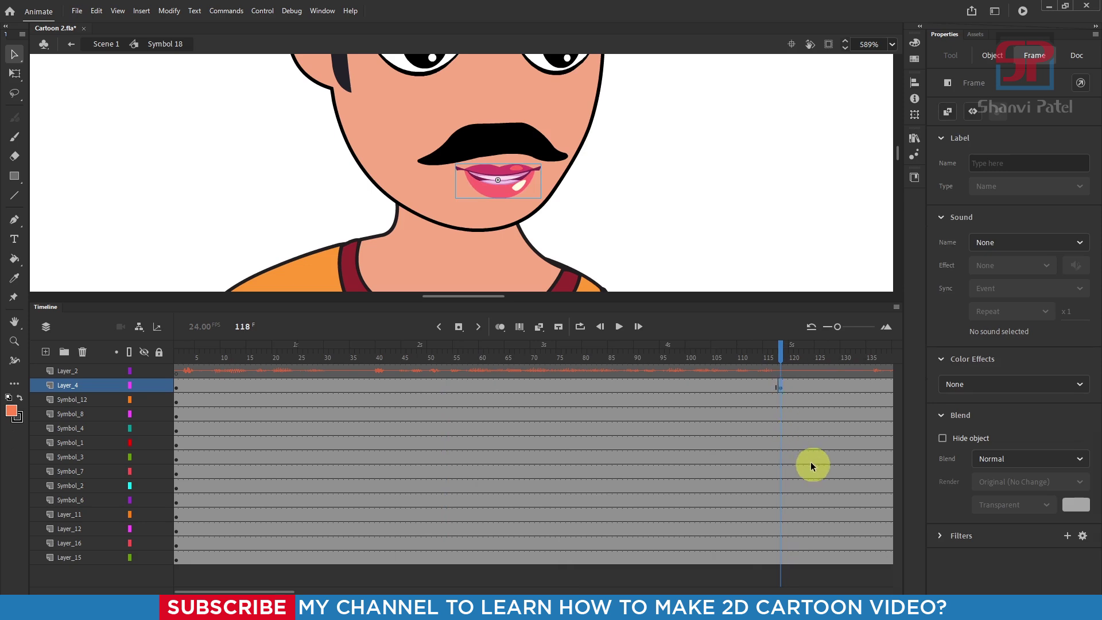
{"action": "left_click", "coordinate": [506, 180]}
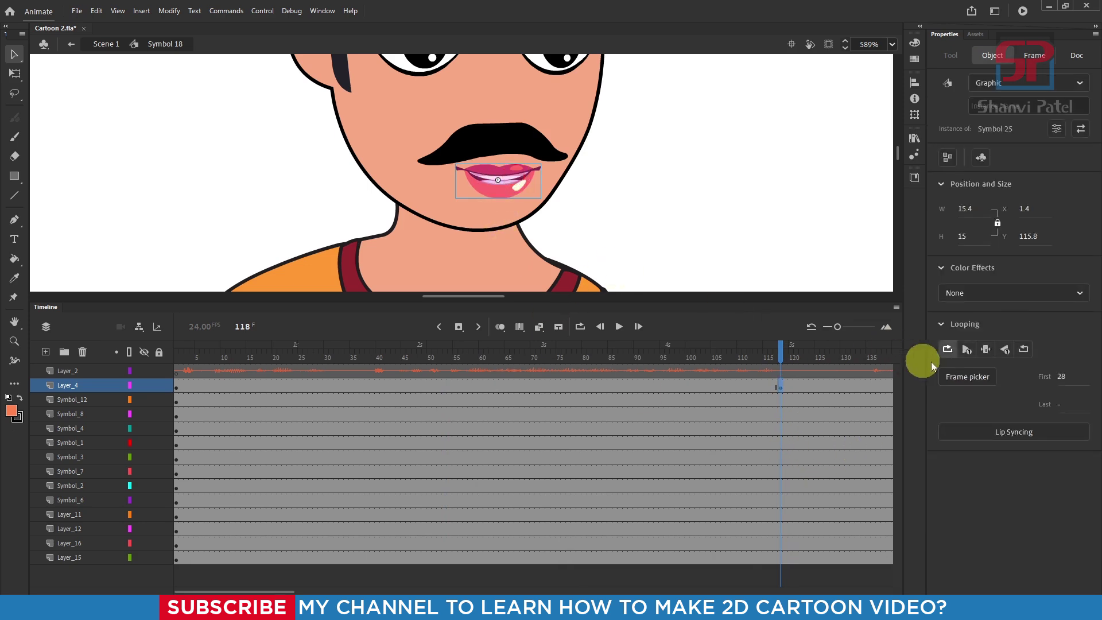
{"action": "left_click", "coordinate": [986, 351]}
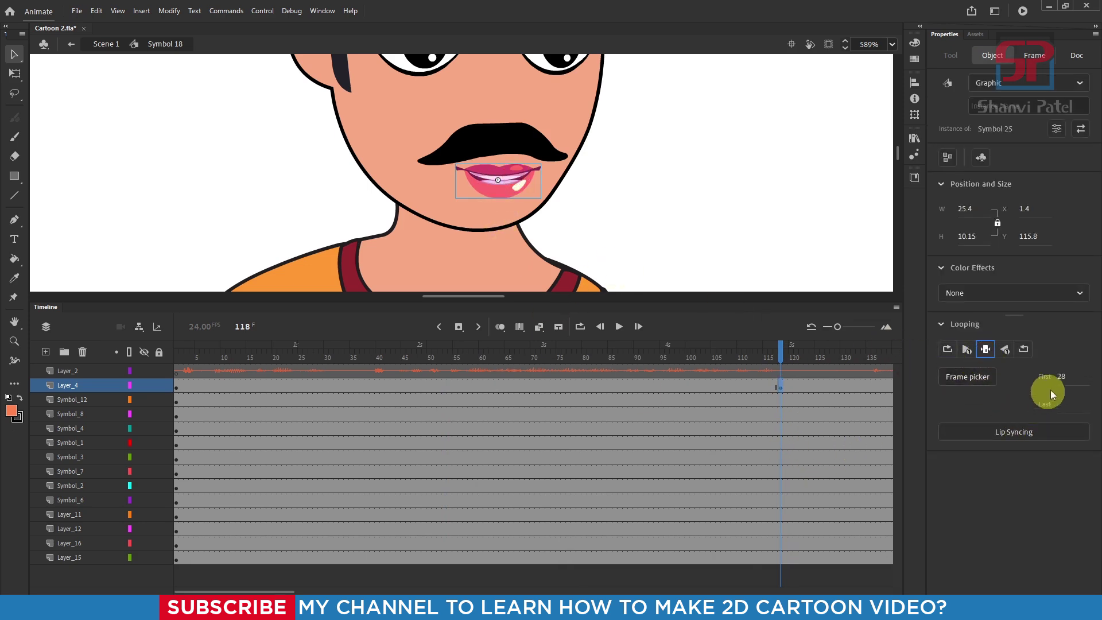
{"action": "left_click_drag", "start_coordinate": [1061, 381], "coordinate": [866, 376]}
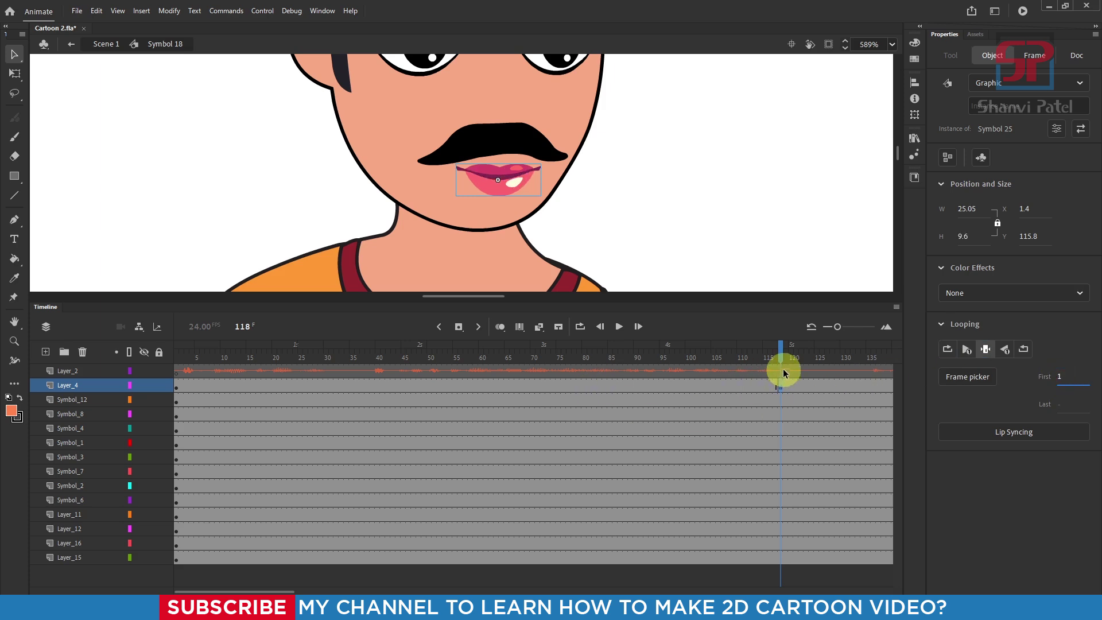
Step: Add a Layer_4 keyframe at frame 134 where the speech resumes, and set the mouth graphic to loop
{"action": "left_click_drag", "start_coordinate": [782, 351], "coordinate": [562, 368]}
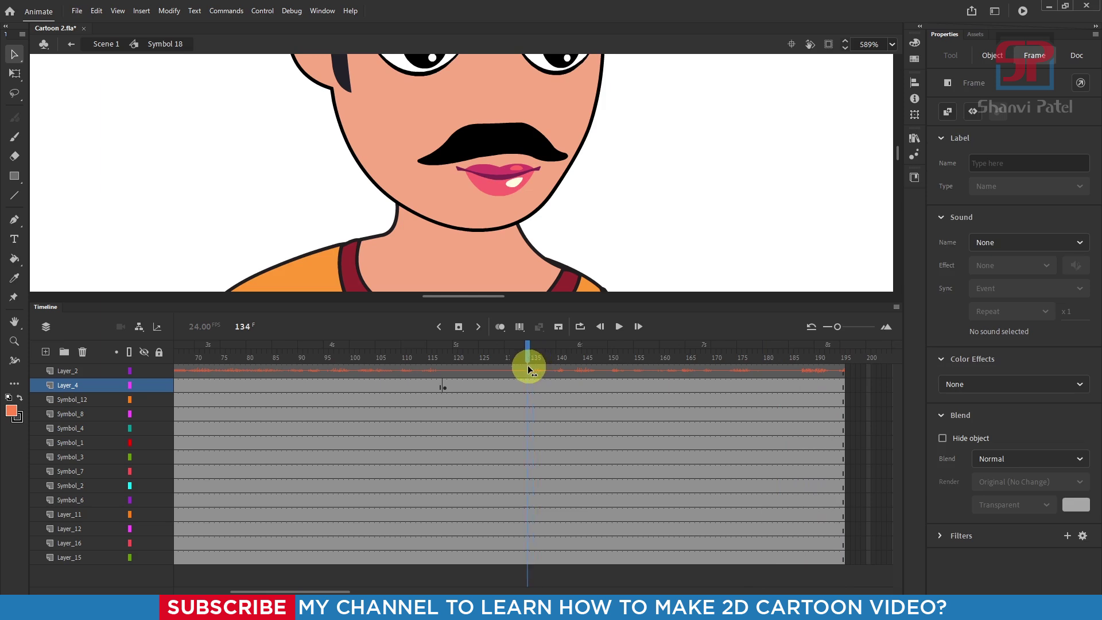
{"action": "left_click_drag", "start_coordinate": [529, 365], "coordinate": [528, 367]}
{"action": "left_click", "coordinate": [527, 387]}
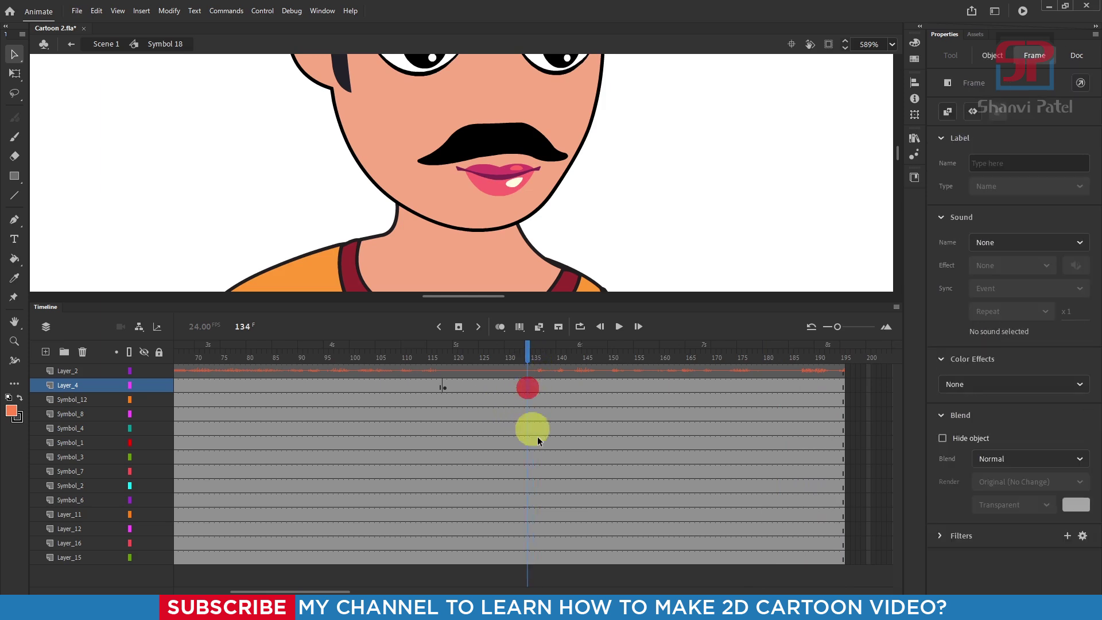
{"action": "key", "text": "F6"}
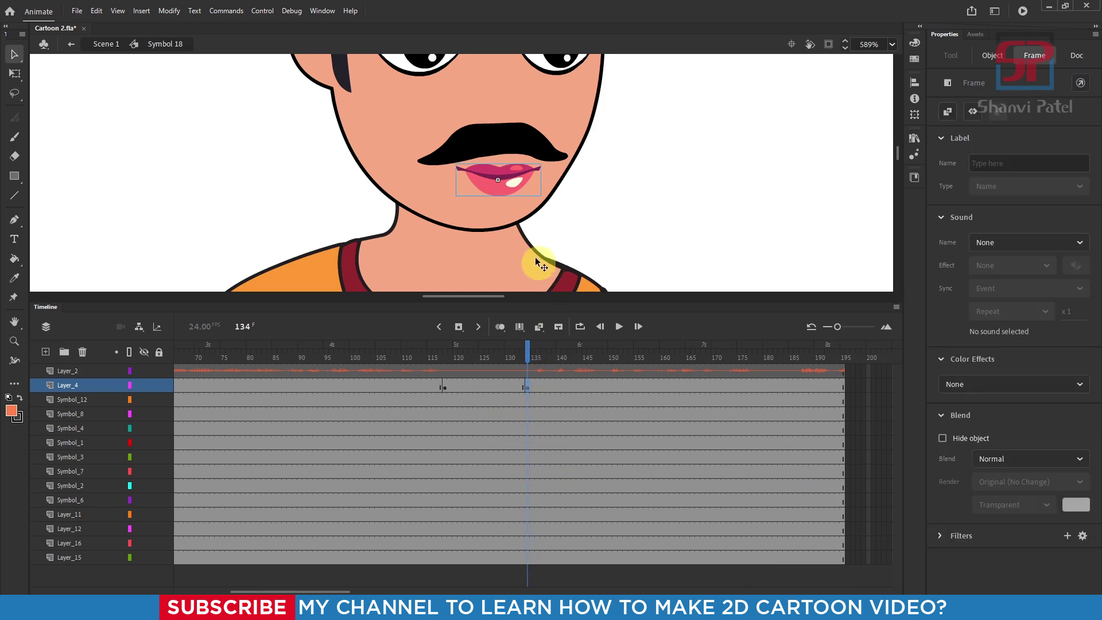
{"action": "left_click", "coordinate": [525, 176]}
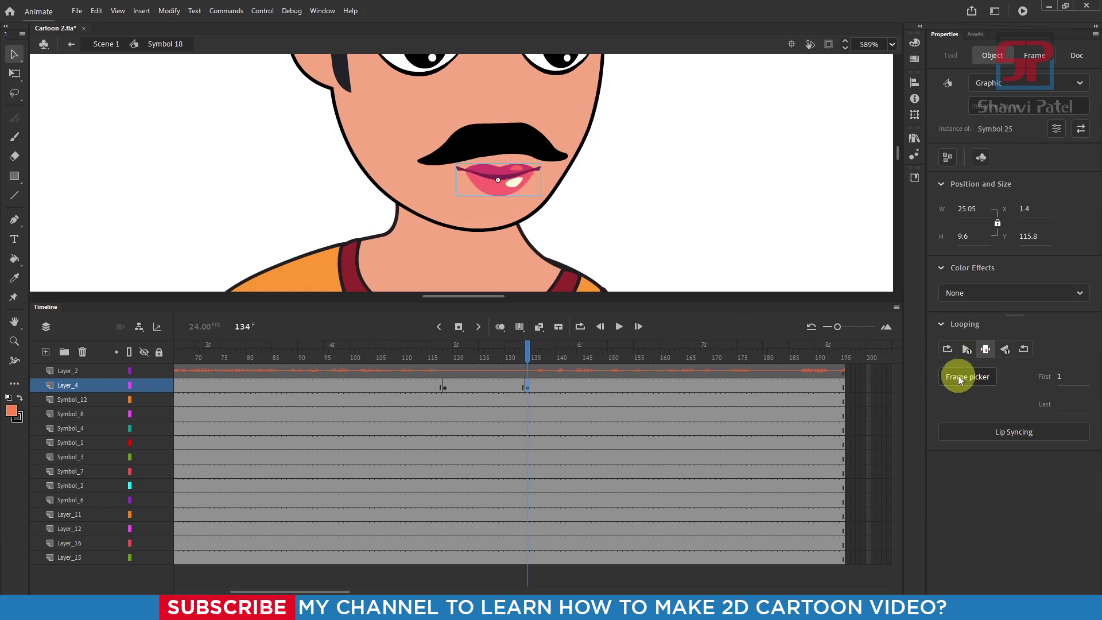
{"action": "left_click", "coordinate": [949, 348]}
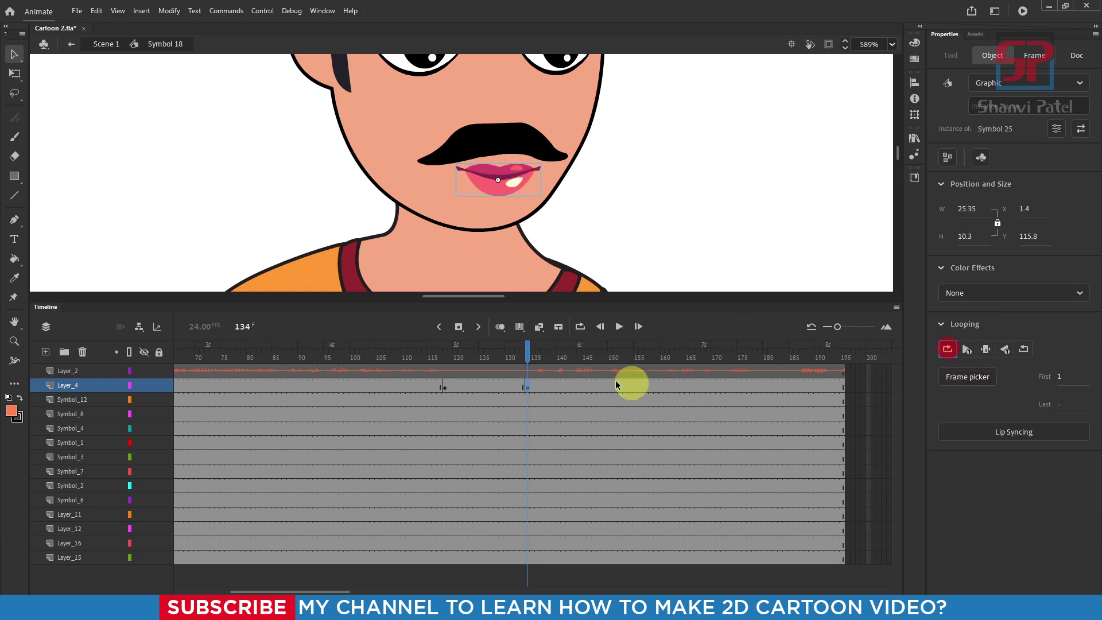
Step: Insert more frames across all layers from Layer_2 to Layer_15 to extend the timeline beyond frame 240
{"action": "left_click_drag", "start_coordinate": [535, 353], "coordinate": [770, 369]}
{"action": "left_click_drag", "start_coordinate": [491, 375], "coordinate": [554, 551]}
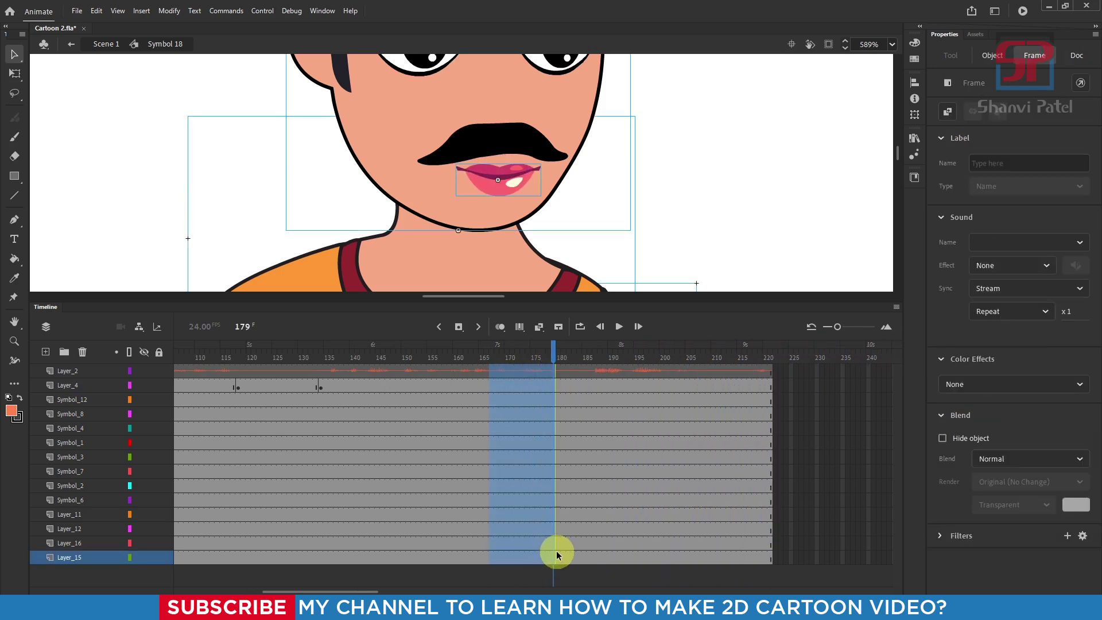
Step: Add a Layer_4 keyframe at frame 178 and hold the mouth on single frame 1 for the pause
{"action": "mouse_move", "coordinate": [505, 352]}
{"action": "left_mouse_down"}
{"action": "mouse_move", "coordinate": [563, 352]}
{"action": "mouse_move", "coordinate": [550, 354]}
{"action": "left_mouse_up"}
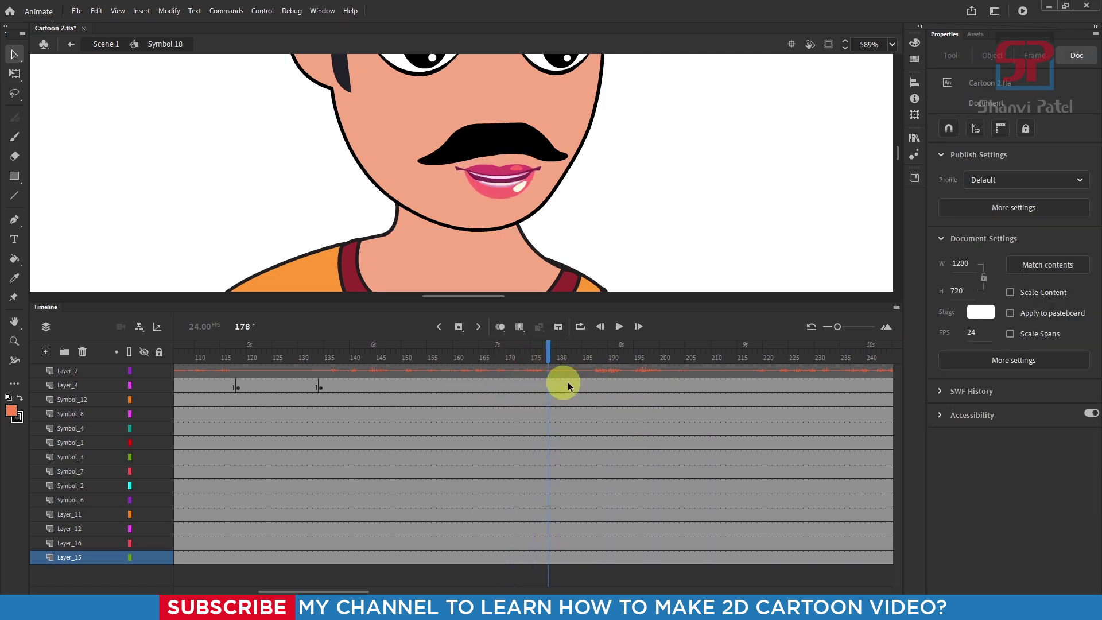
{"action": "left_click", "coordinate": [547, 387]}
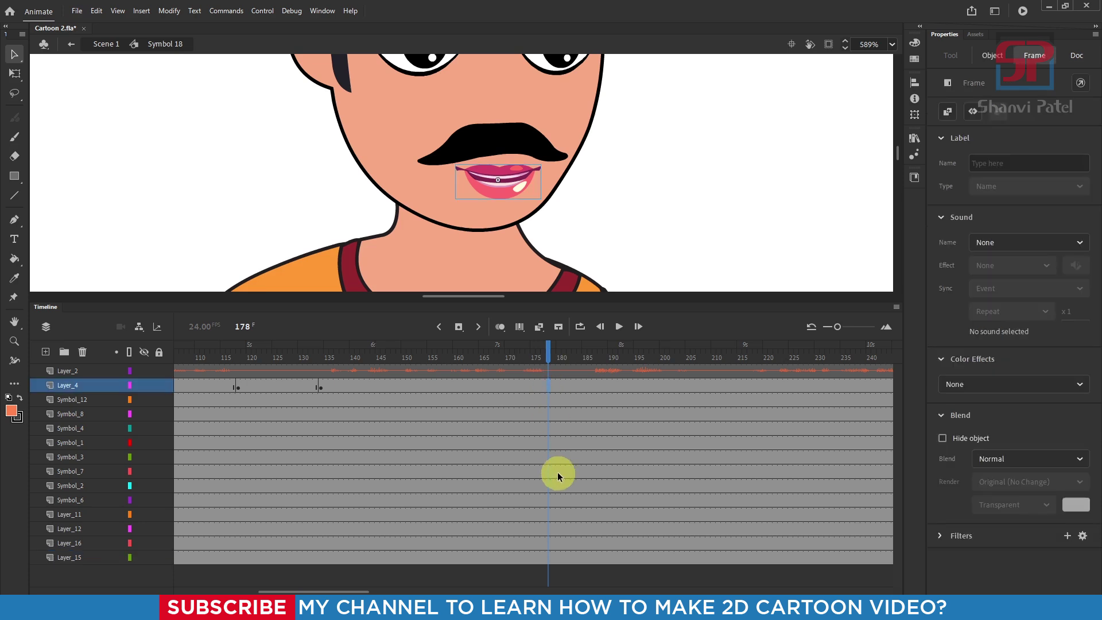
{"action": "left_click", "coordinate": [487, 192]}
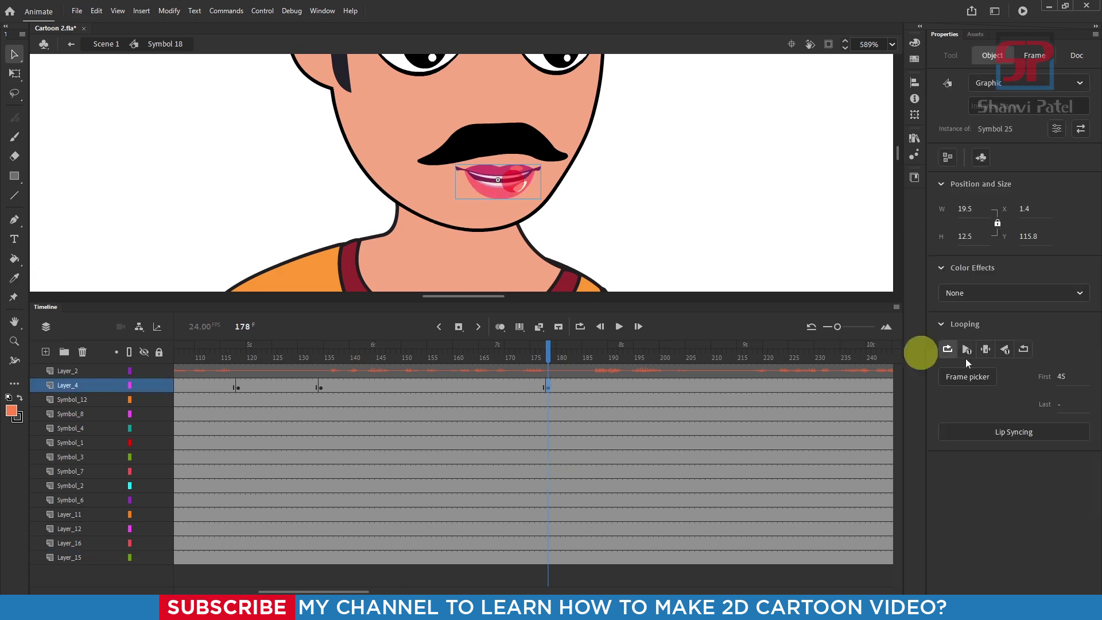
{"action": "left_click", "coordinate": [987, 350]}
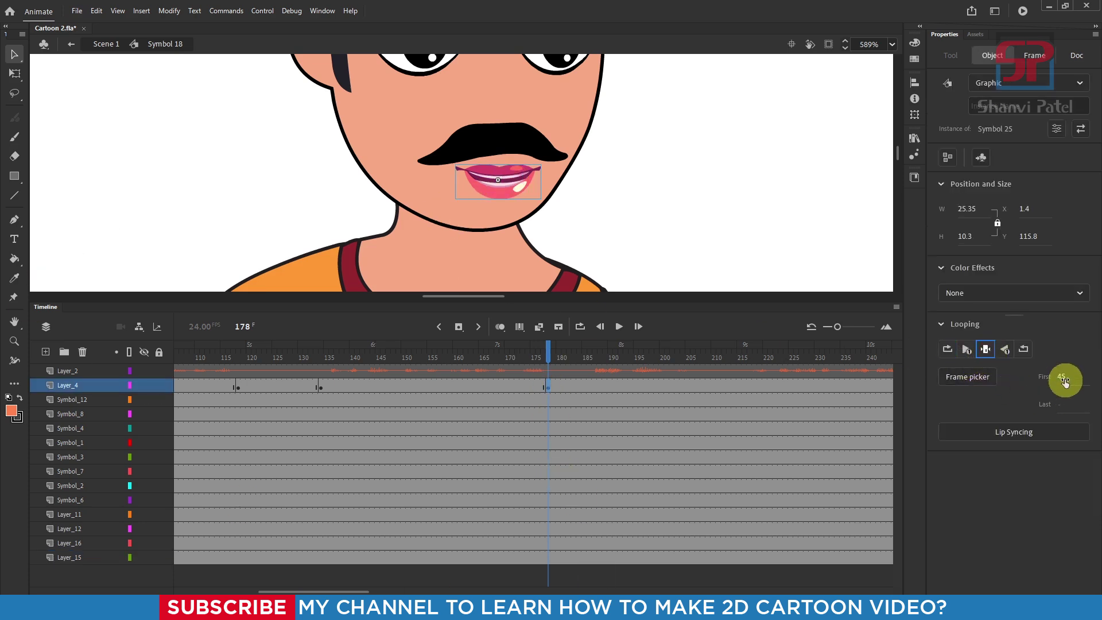
{"action": "left_click_drag", "start_coordinate": [1062, 377], "coordinate": [901, 374]}
Step: Add a Layer_4 keyframe at frame 187 where the sound starts again, and switch the mouth back to looping
{"action": "left_click", "coordinate": [560, 353]}
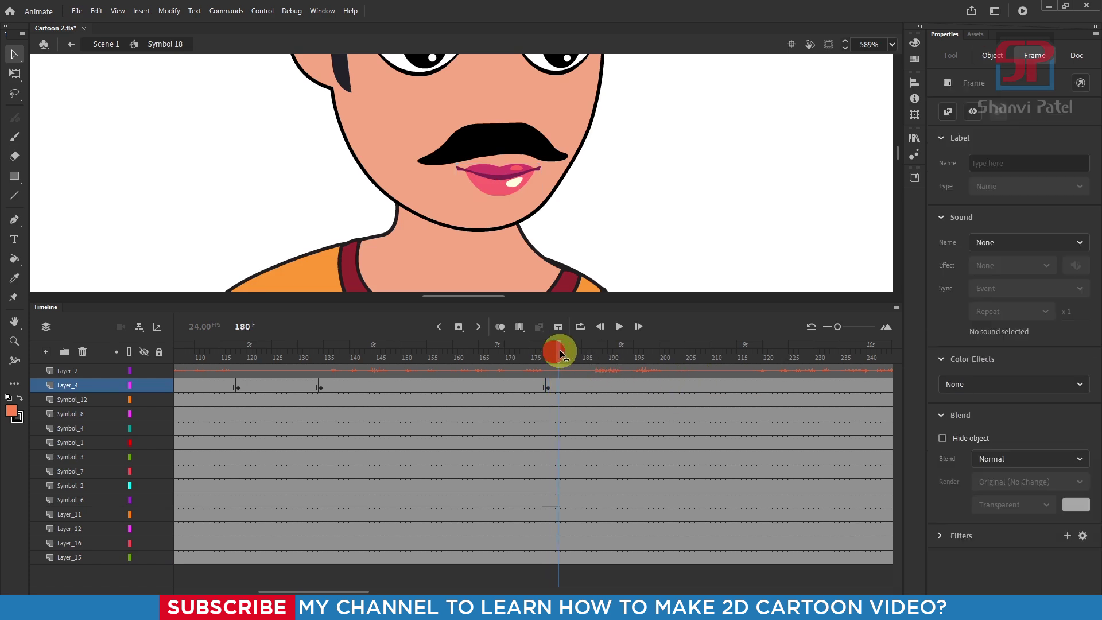
{"action": "left_click_drag", "start_coordinate": [590, 352], "coordinate": [594, 350]}
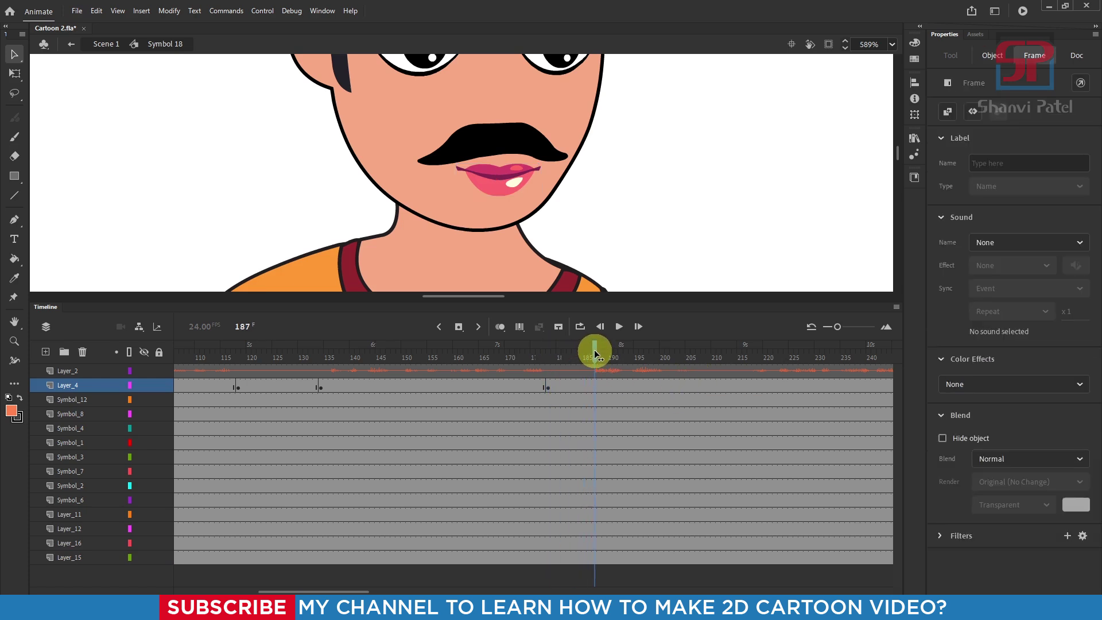
{"action": "left_click", "coordinate": [595, 382]}
{"action": "key", "text": "F6"}
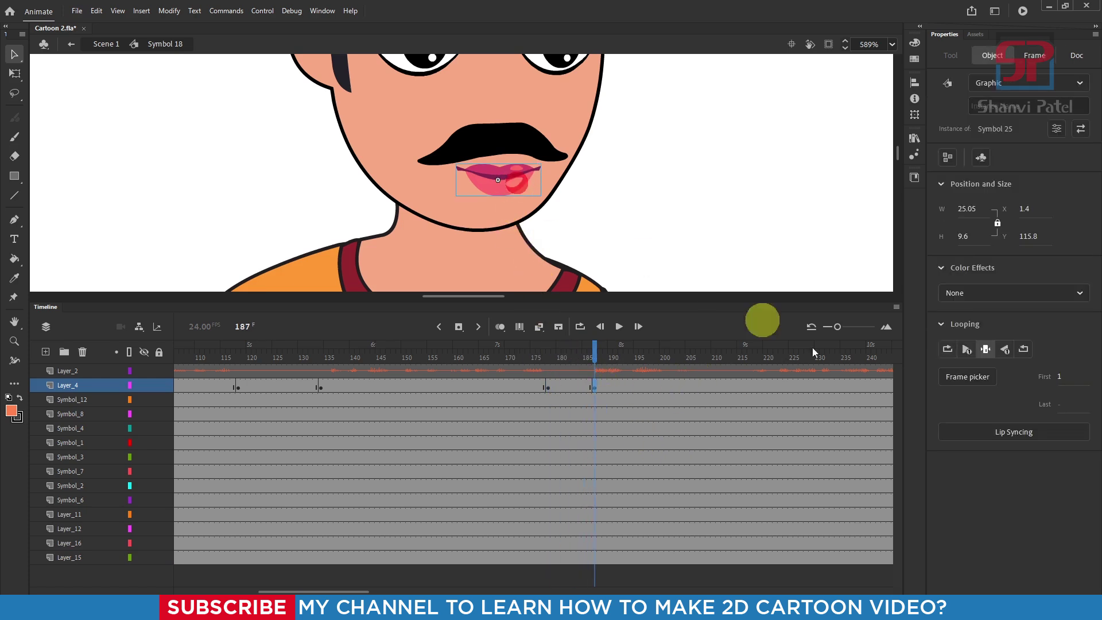
{"action": "left_click", "coordinate": [948, 349]}
Step: Add a Layer_4 keyframe at frame 205 where the speech pauses, and hold the mouth graphic on single frame 1
{"action": "left_click", "coordinate": [602, 350]}
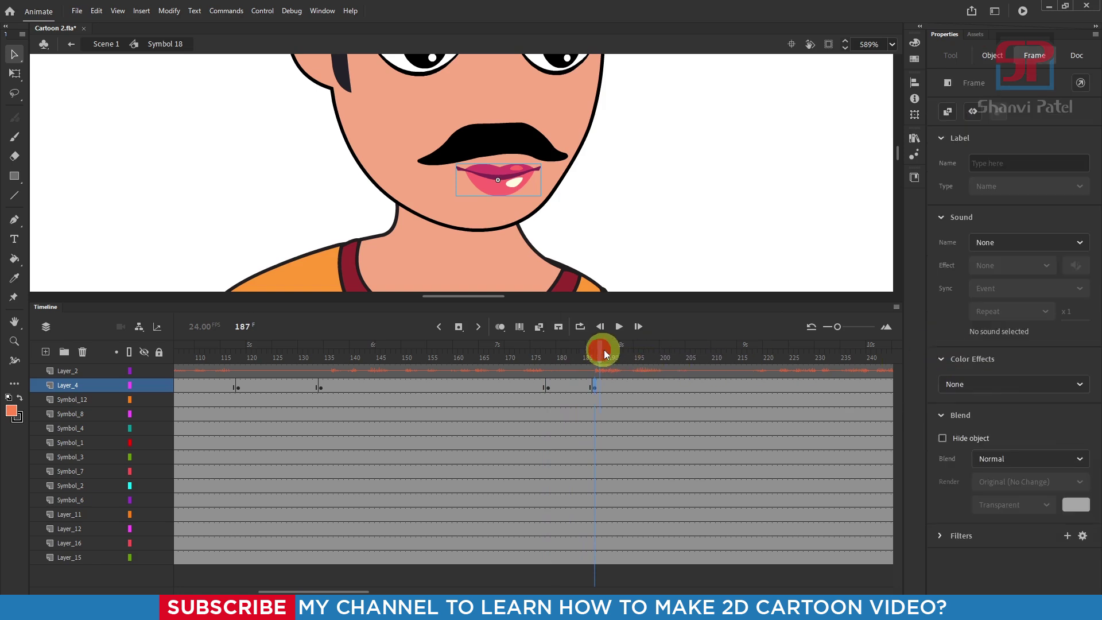
{"action": "left_click_drag", "start_coordinate": [604, 350], "coordinate": [682, 351]}
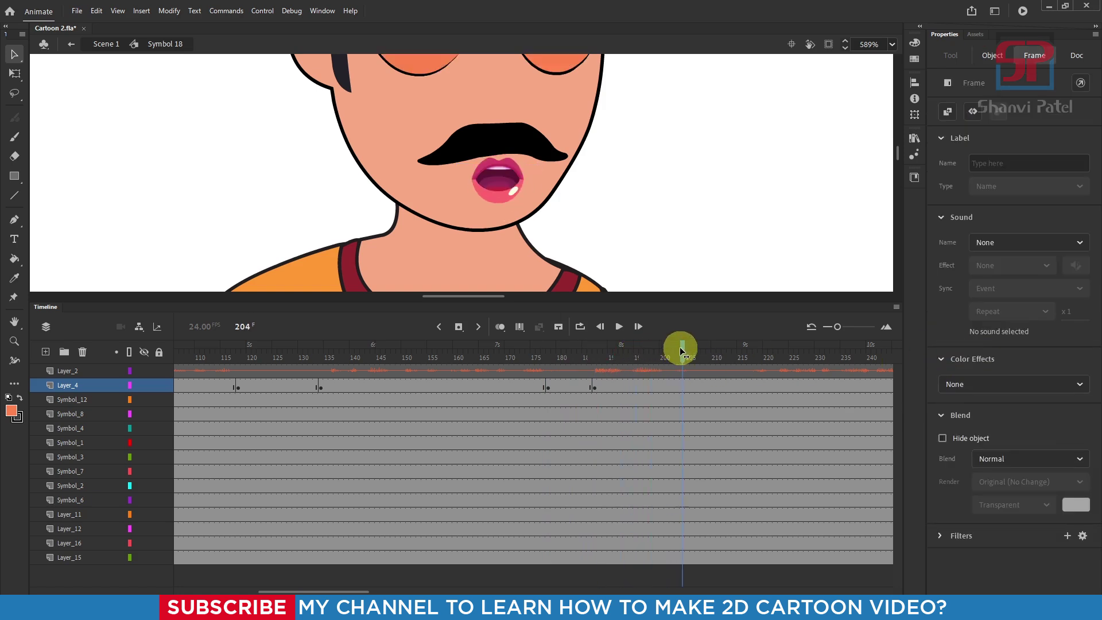
{"action": "left_click", "coordinate": [686, 387]}
{"action": "key", "text": "F6"}
{"action": "left_click", "coordinate": [504, 174]}
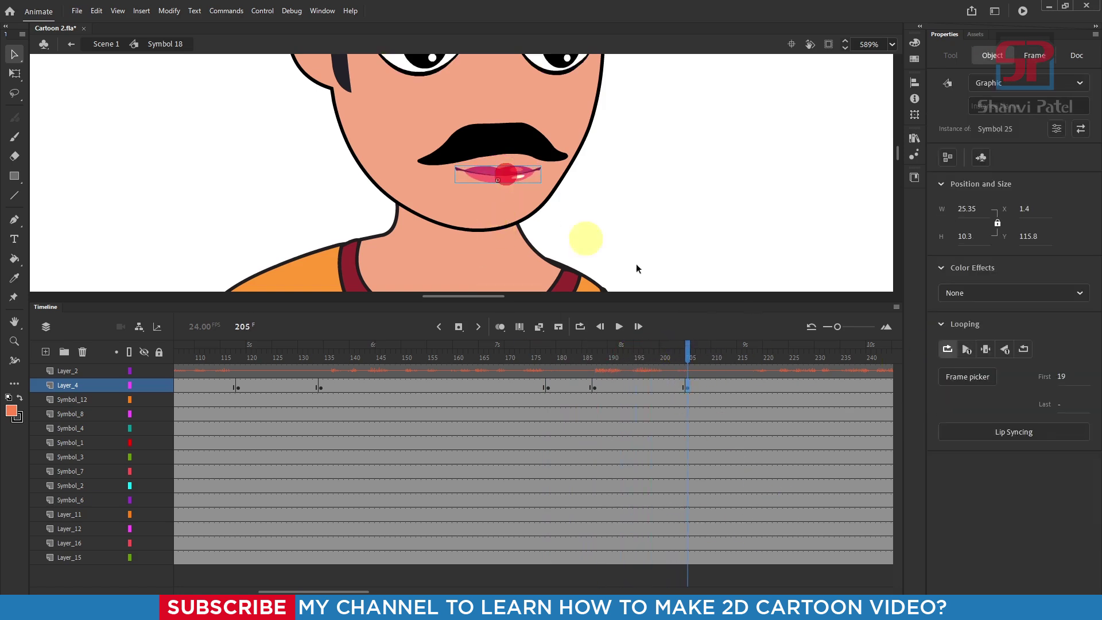
{"action": "left_click", "coordinate": [989, 349]}
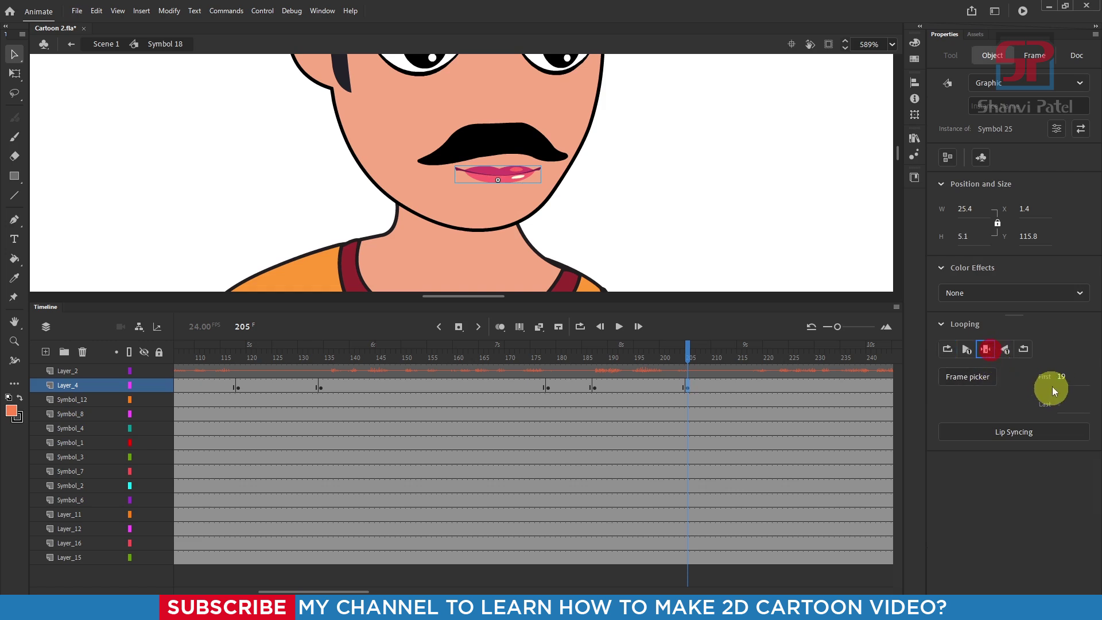
{"action": "left_click_drag", "start_coordinate": [1058, 378], "coordinate": [678, 384]}
Step: Add a Layer_4 keyframe at frame 219 where the speech resumes, and set the mouth graphic to loop
{"action": "left_click_drag", "start_coordinate": [696, 345], "coordinate": [756, 356]}
{"action": "left_click", "coordinate": [760, 386]}
{"action": "key", "text": "F6"}
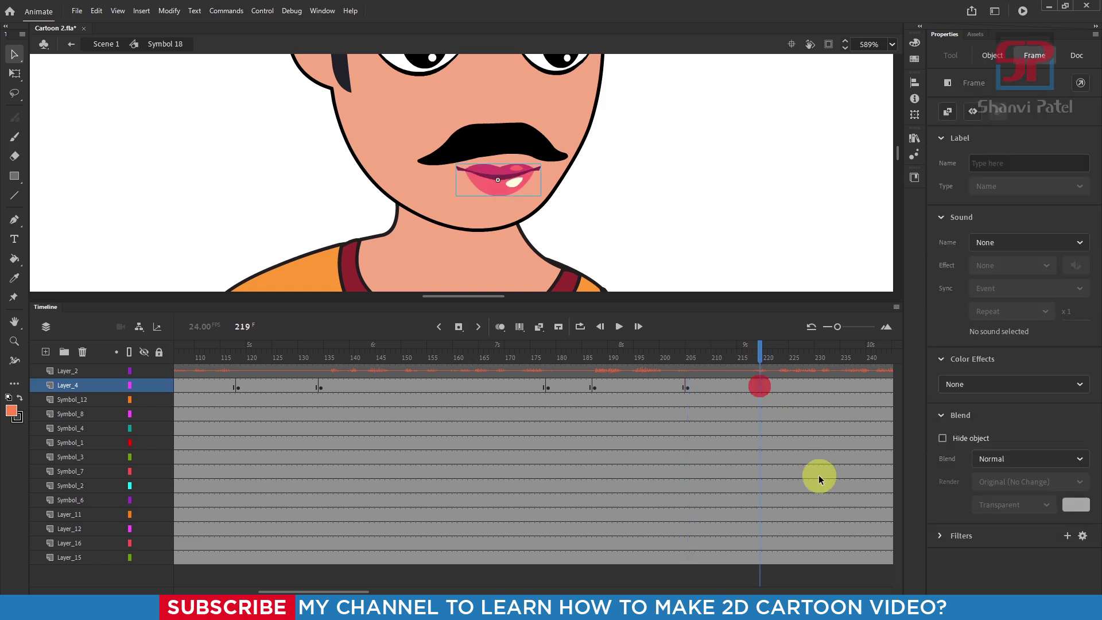
{"action": "left_click", "coordinate": [524, 181]}
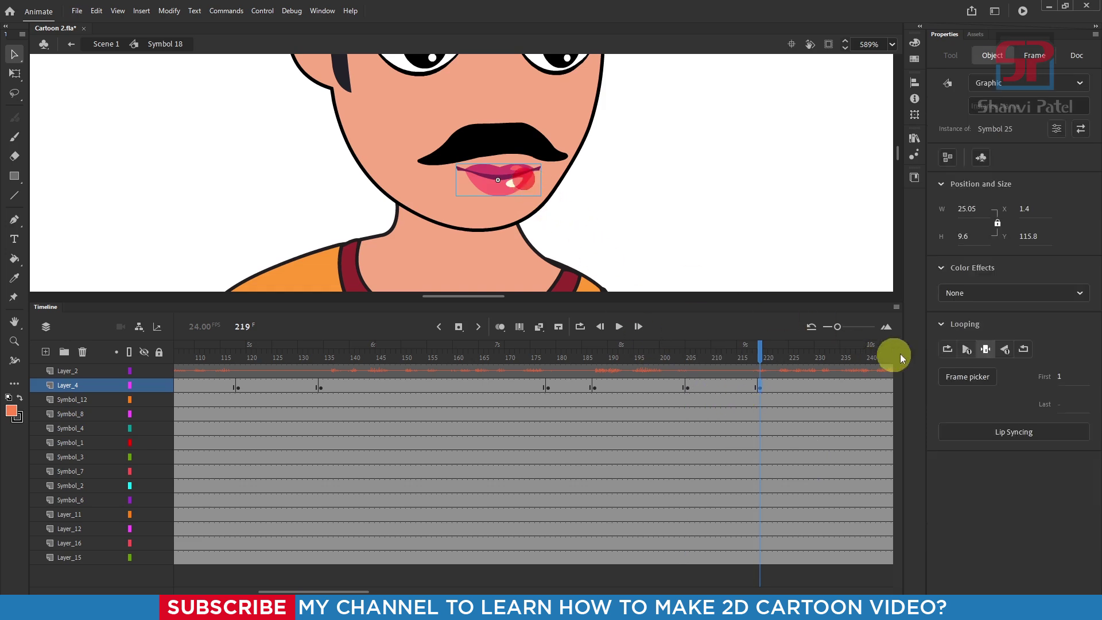
{"action": "left_click", "coordinate": [948, 349]}
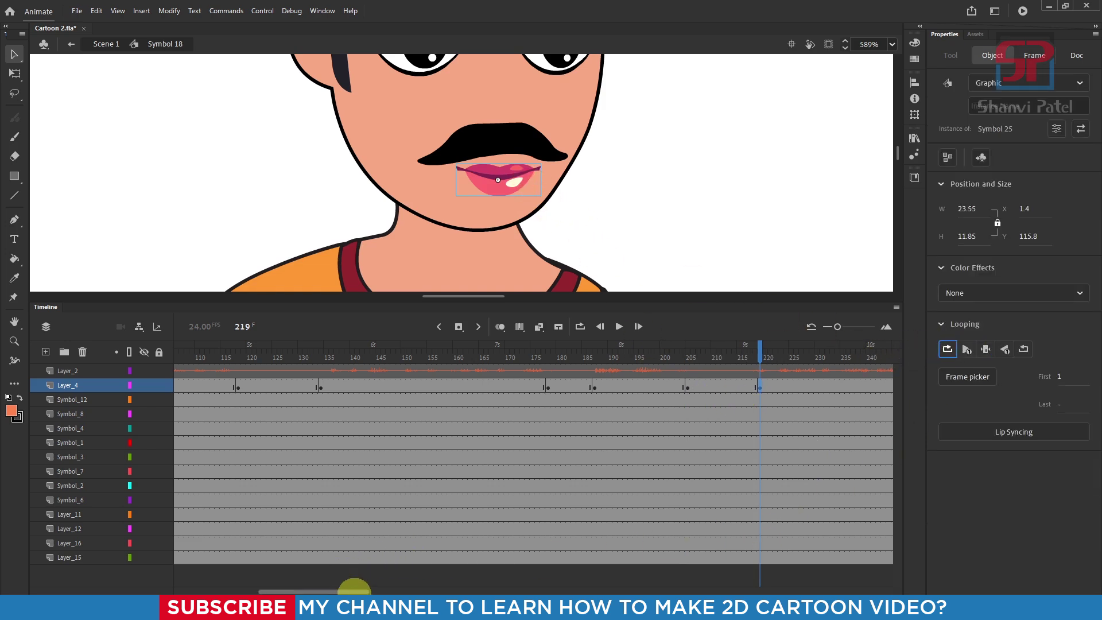
Step: Insert more frames across all layers from Layer_2 to Layer_15 to extend the timeline beyond frame 295
{"action": "left_click_drag", "start_coordinate": [352, 591], "coordinate": [397, 591]}
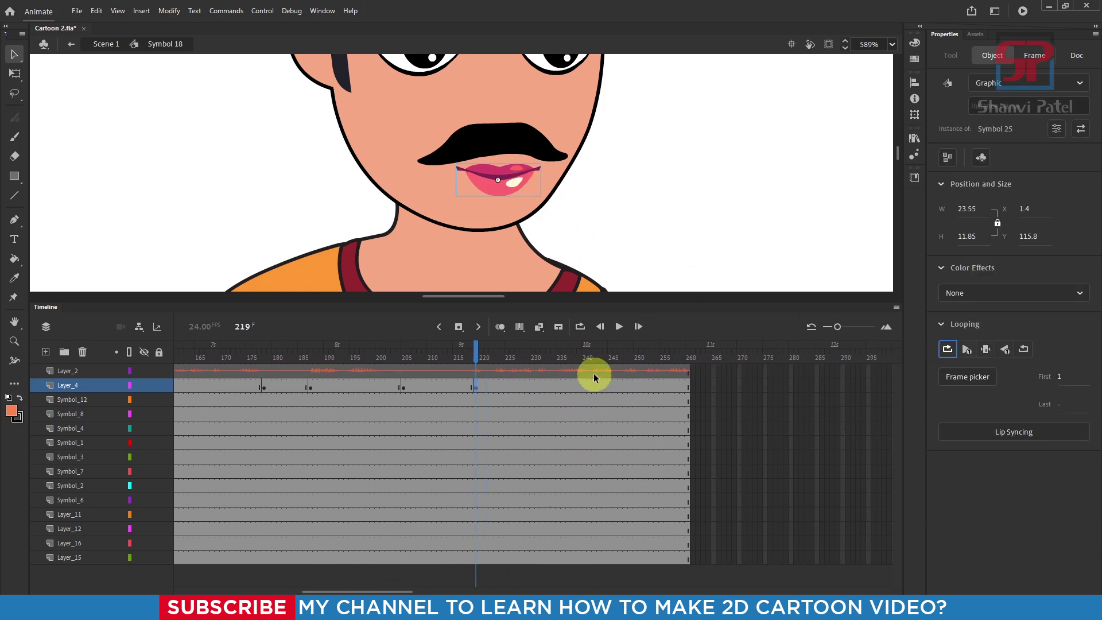
{"action": "left_click_drag", "start_coordinate": [593, 373], "coordinate": [652, 560]}
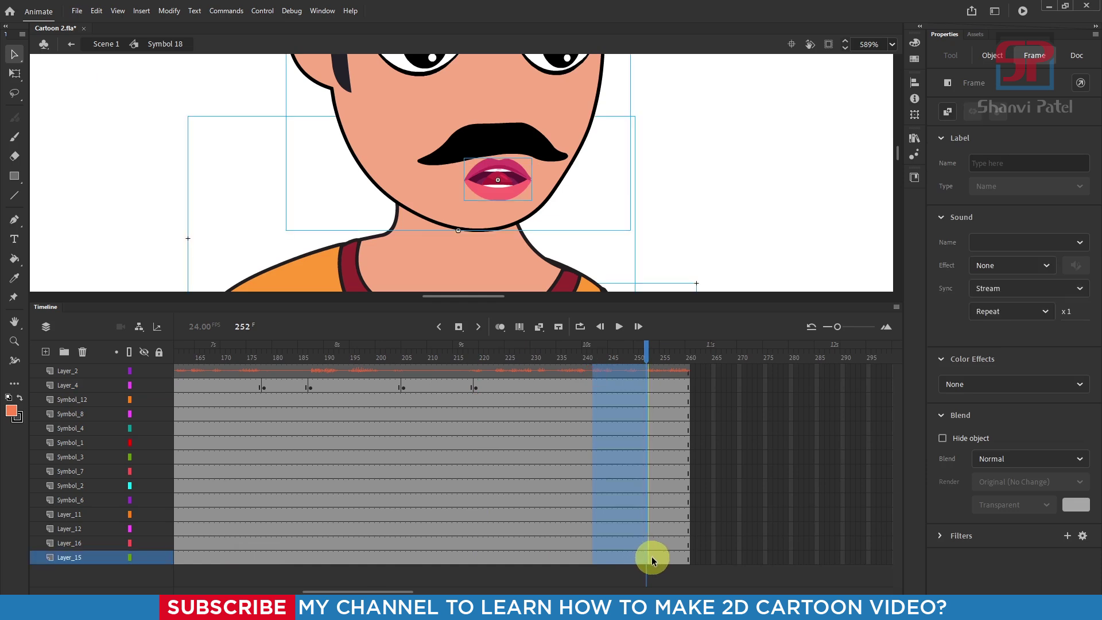
{"action": "key", "text": "F5"}
{"action": "key", "text": "F5"}
{"action": "key", "text": "F5"}
{"action": "key", "text": "F5"}
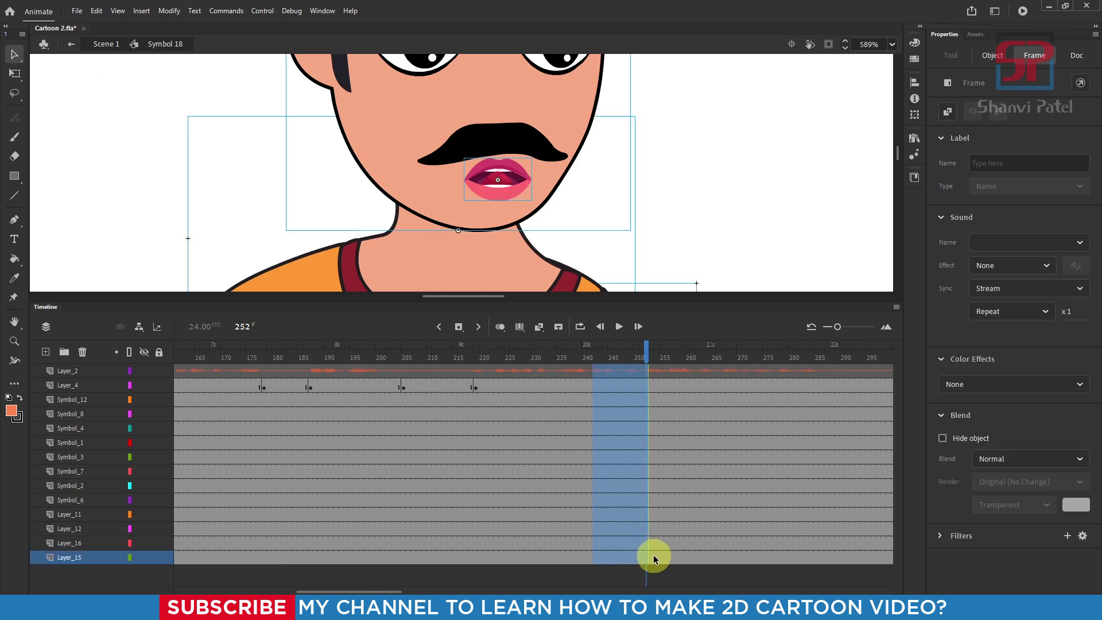
Step: Add a Layer_4 keyframe at frame 287 where the speech ends, and hold the mouth on single frame 1
{"action": "left_click", "coordinate": [827, 360]}
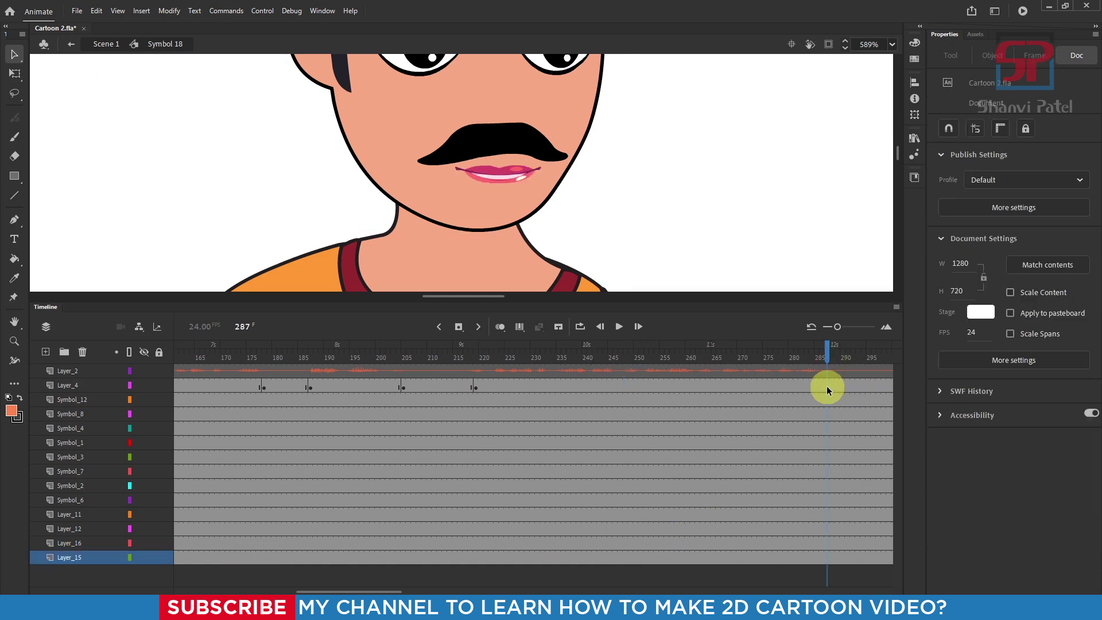
{"action": "left_click", "coordinate": [828, 386]}
{"action": "key", "text": "F6"}
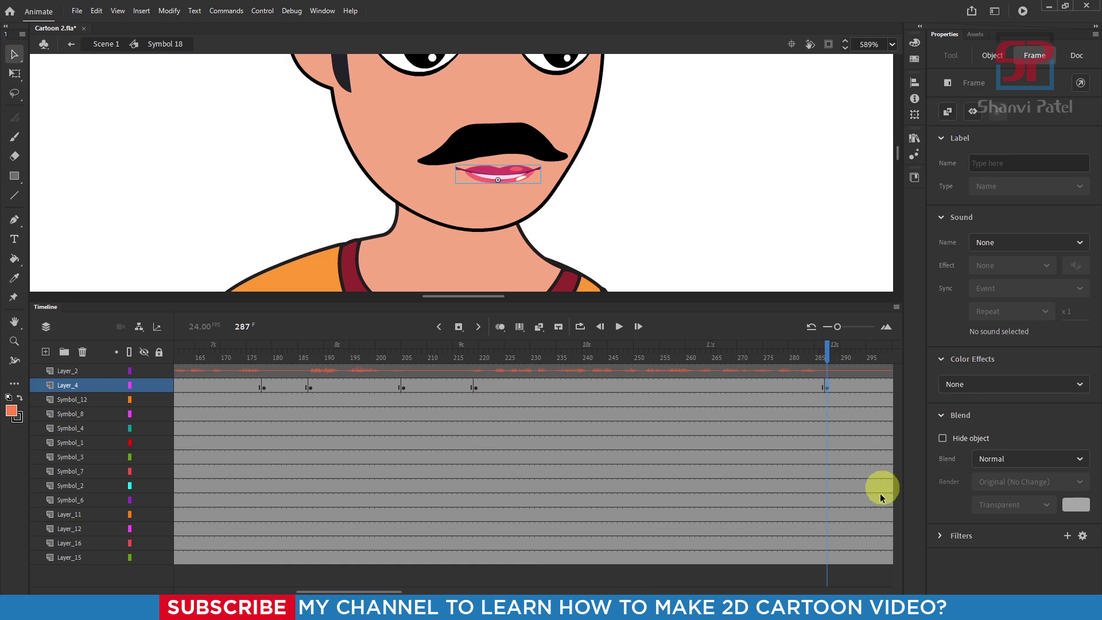
{"action": "left_click", "coordinate": [510, 183]}
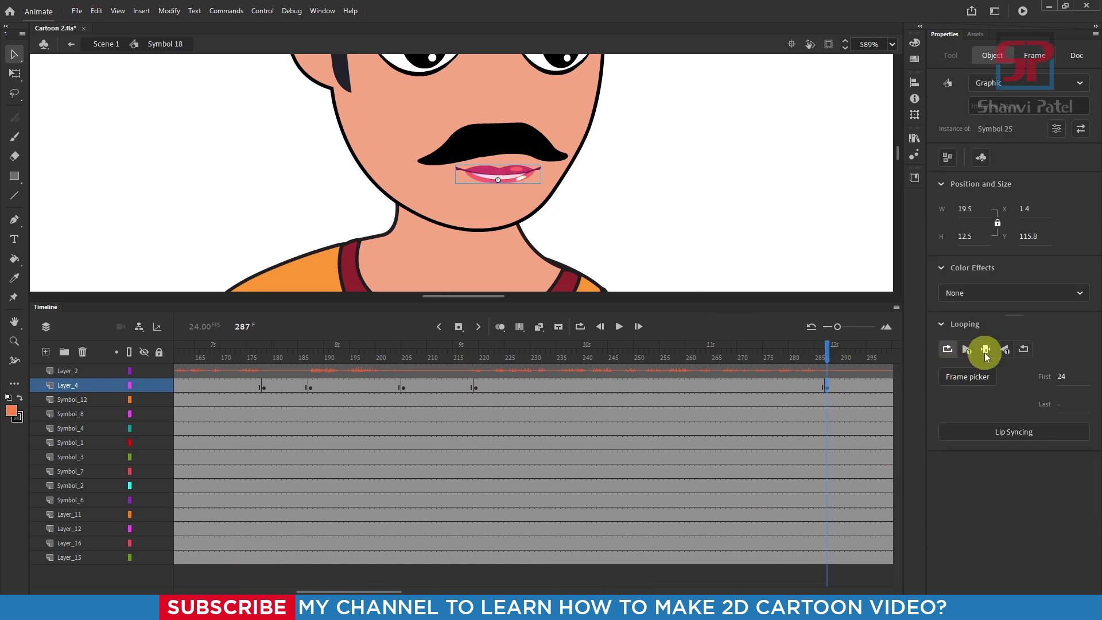
{"action": "left_click", "coordinate": [986, 349]}
{"action": "left_click_drag", "start_coordinate": [1054, 379], "coordinate": [854, 406]}
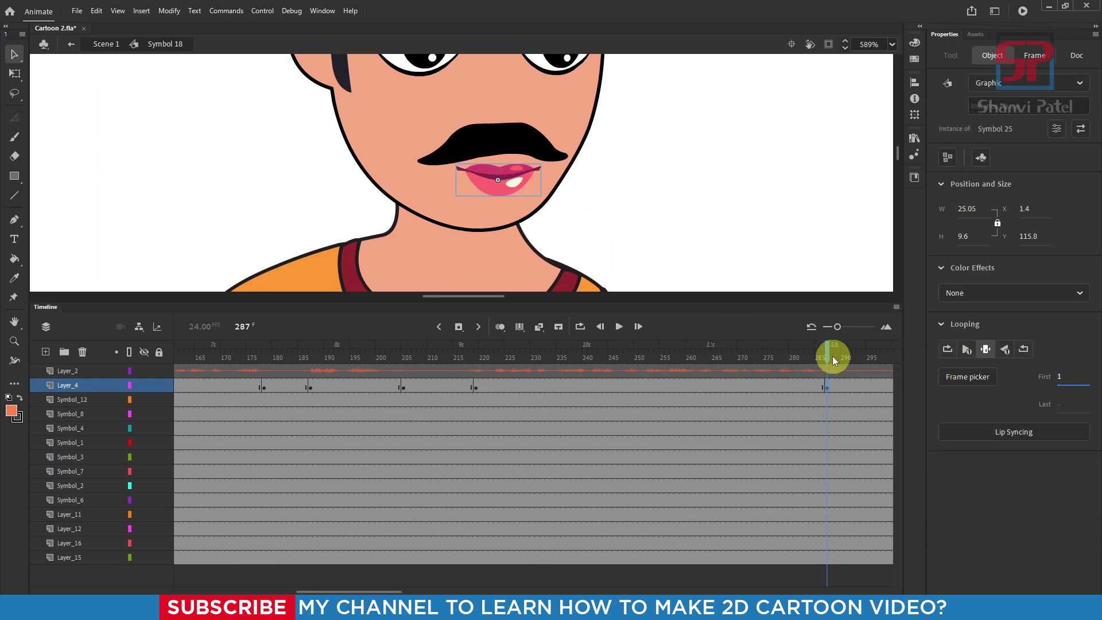
Step: Play the animation from frame 51 to check the mouth movement against the voice, and return the playhead to frame 1
{"action": "left_click_drag", "start_coordinate": [832, 353], "coordinate": [92, 350]}
{"action": "scroll", "coordinate": [521, 147], "scroll_direction": "down", "scroll_amount": 4}
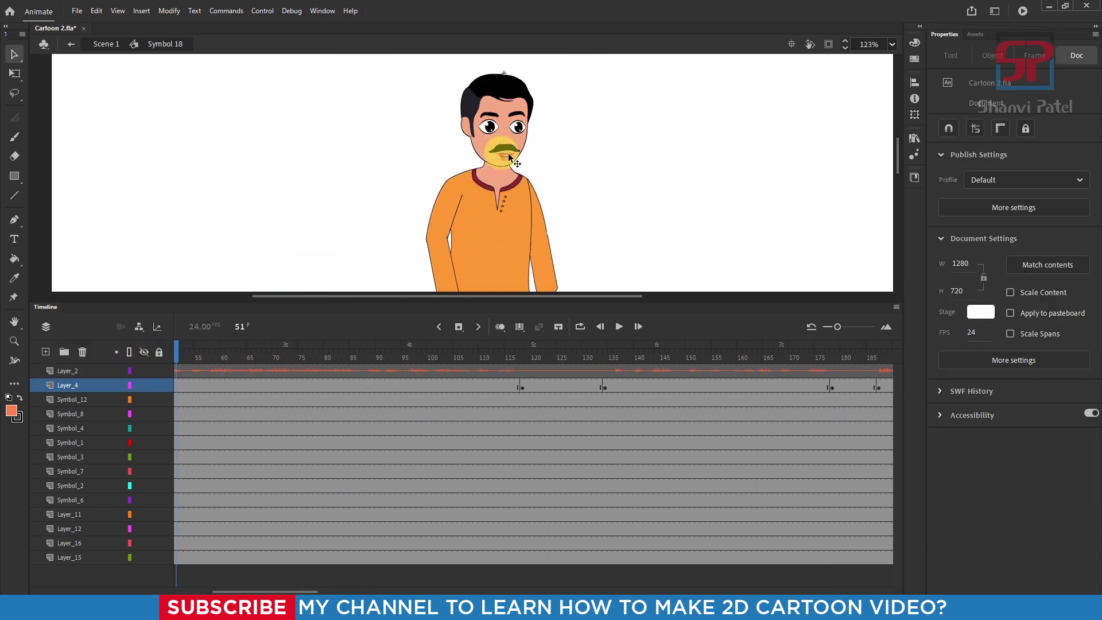
{"action": "scroll", "coordinate": [531, 142], "scroll_direction": "up", "scroll_amount": 2}
{"action": "scroll", "coordinate": [532, 142], "scroll_direction": "up", "scroll_amount": 1}
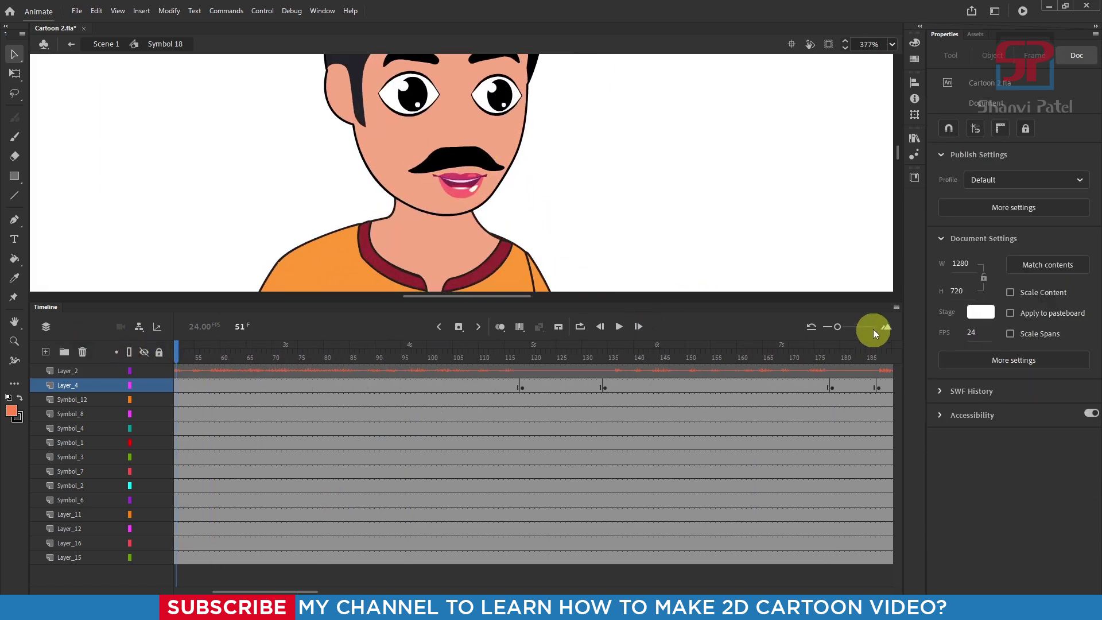
{"action": "left_click_drag", "start_coordinate": [837, 327], "coordinate": [824, 325]}
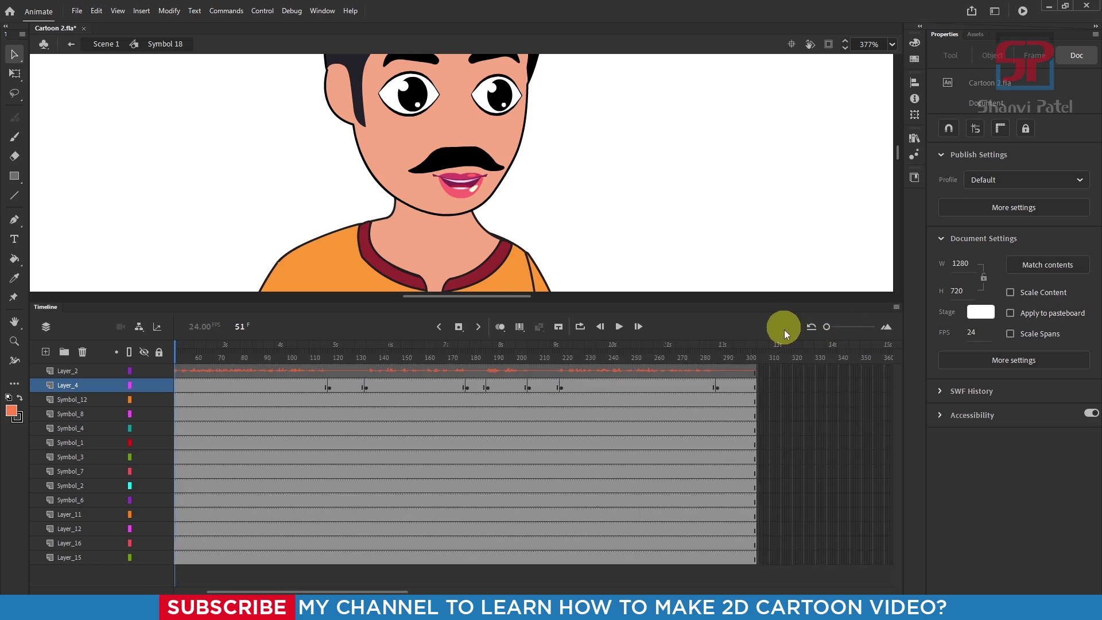
{"action": "left_click", "coordinate": [620, 327]}
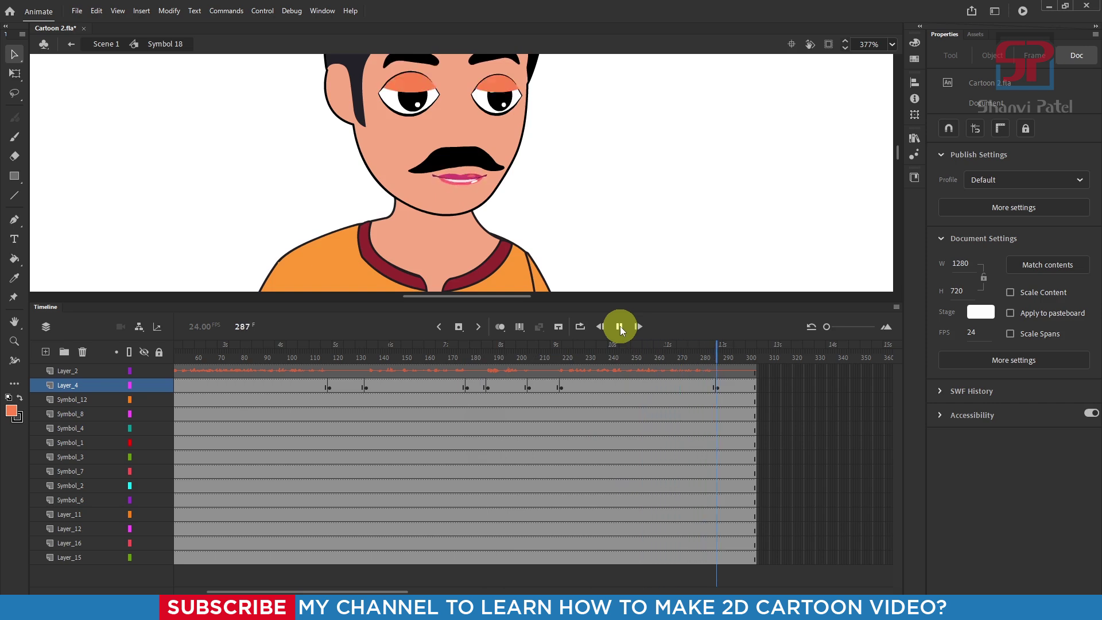
{"action": "left_click", "coordinate": [620, 328]}
{"action": "left_click_drag", "start_coordinate": [748, 346], "coordinate": [386, 374]}
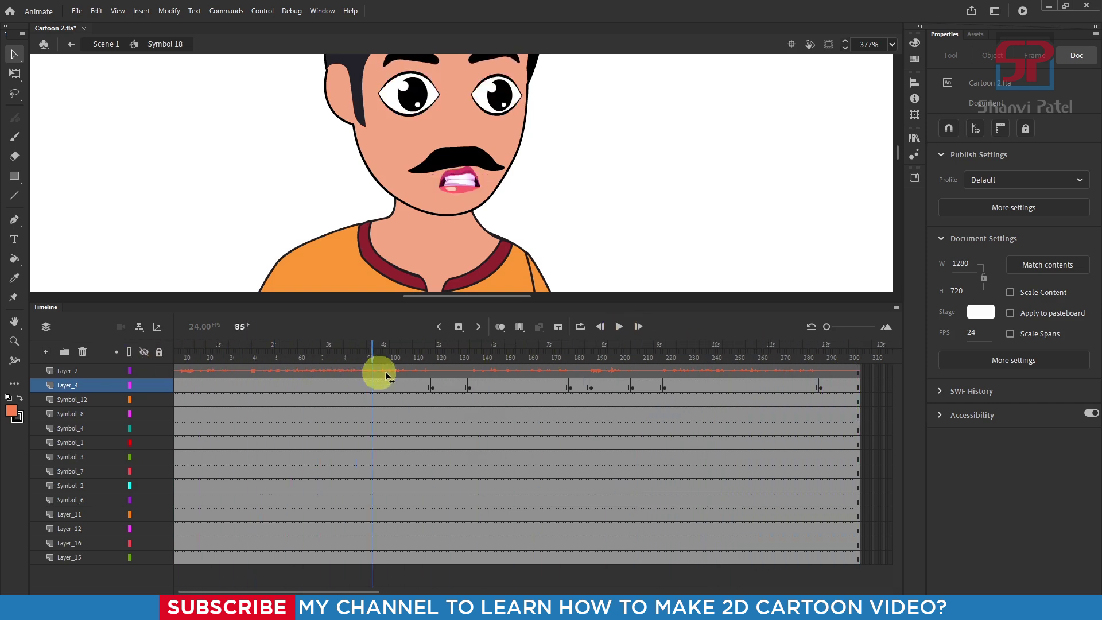
{"action": "left_click_drag", "start_coordinate": [317, 372], "coordinate": [163, 371]}
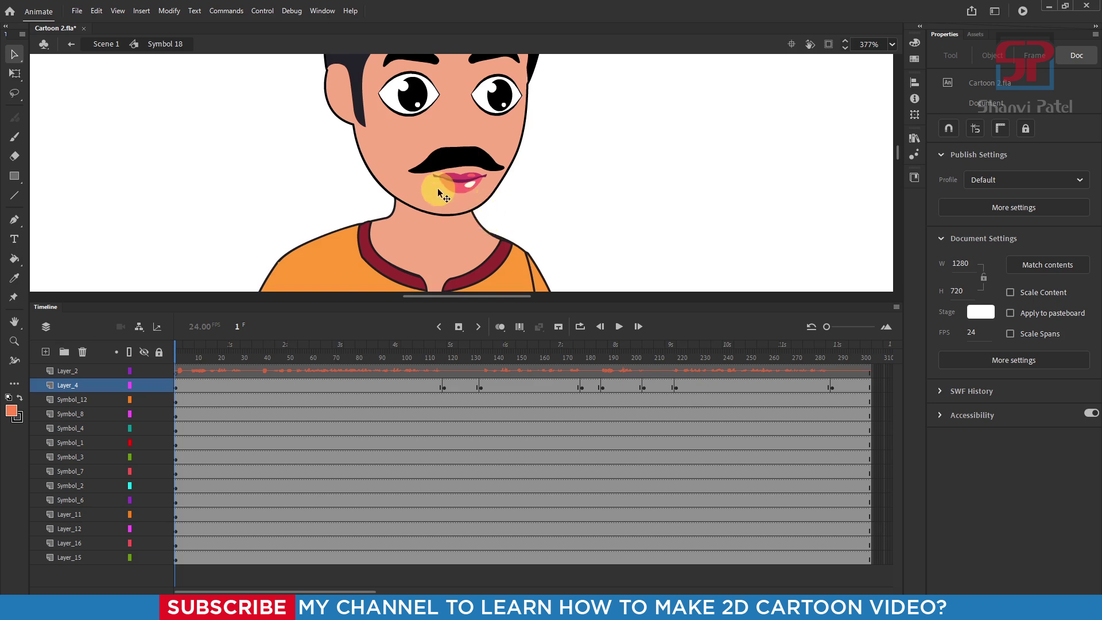
Step: Clear all the added mouth keyframes after frame 1 from Layer_4, and return the playhead to frame 1
{"action": "scroll", "coordinate": [438, 188], "scroll_direction": "down", "scroll_amount": 2}
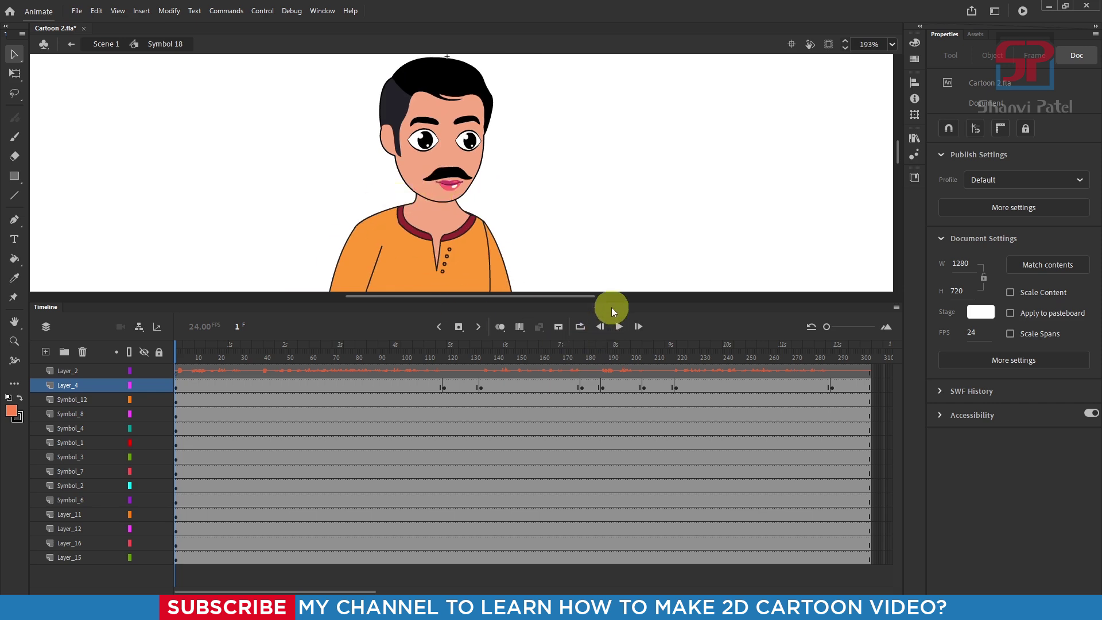
{"action": "double_click", "coordinate": [354, 386]}
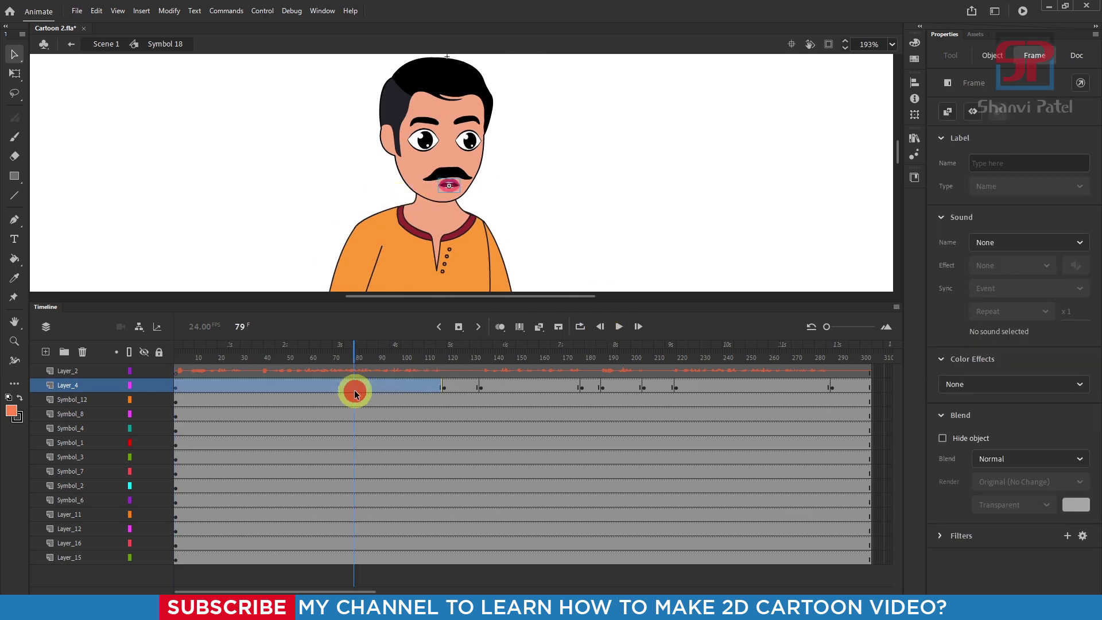
{"action": "left_click", "coordinate": [545, 387]}
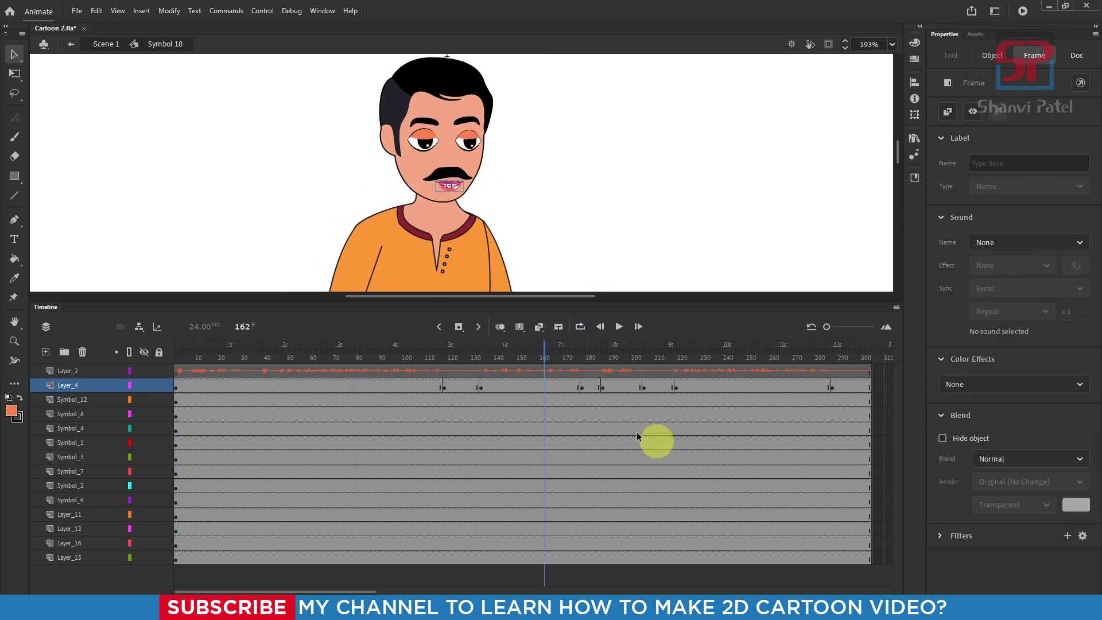
{"action": "left_click_drag", "start_coordinate": [333, 393], "coordinate": [815, 384]}
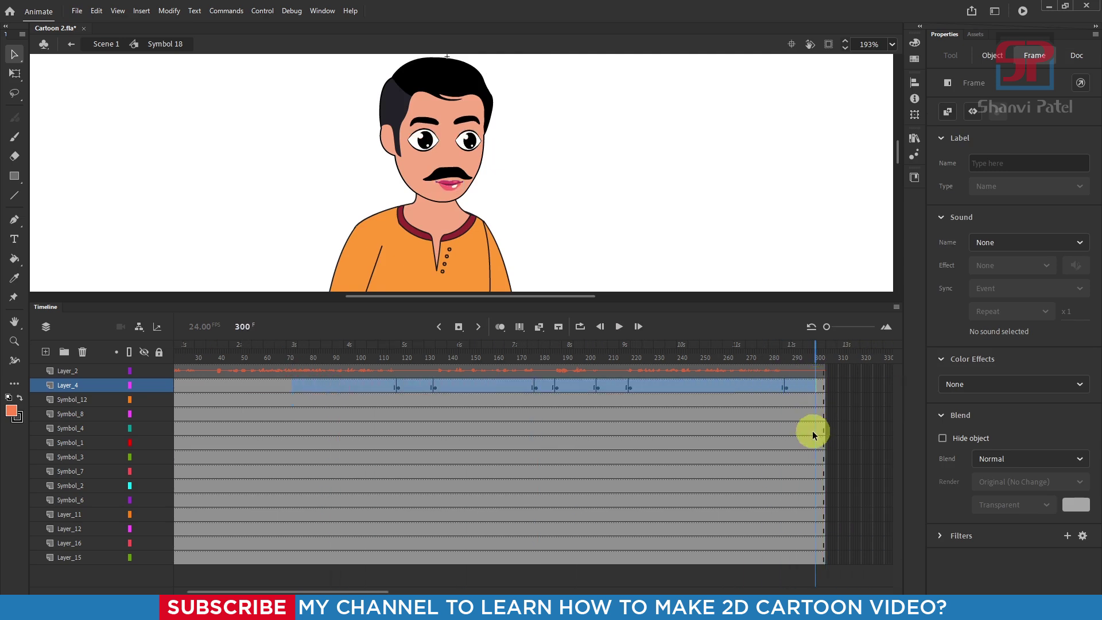
{"action": "left_click_drag", "start_coordinate": [600, 346], "coordinate": [6, 351]}
Step: Select the mouth graphic at frame 1 of Layer_4 and set its looping to single frame
{"action": "left_click", "coordinate": [454, 187]}
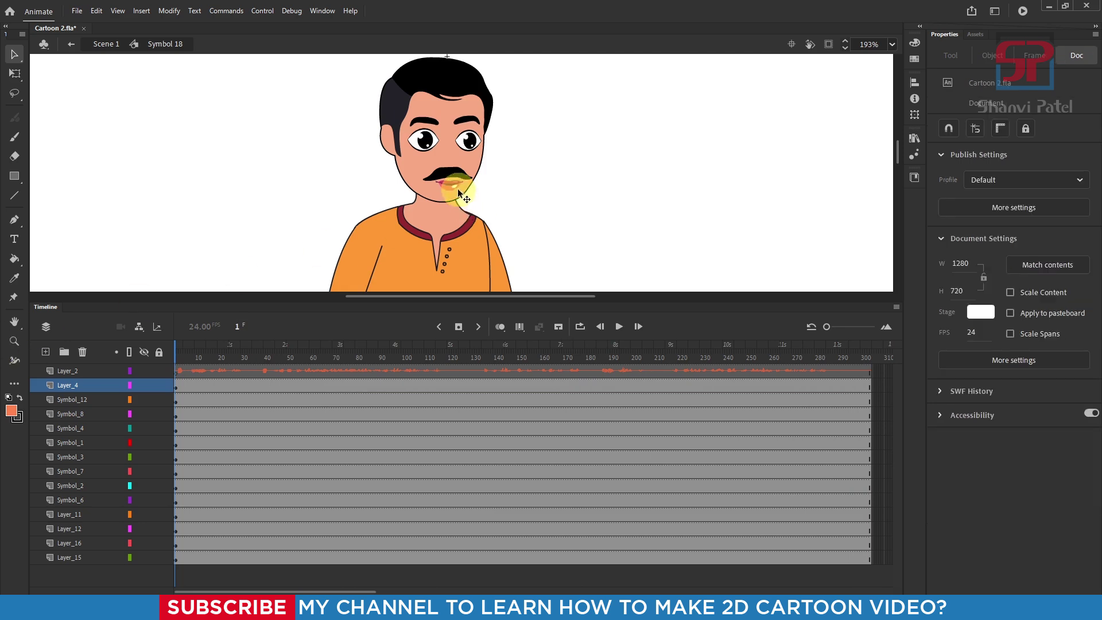
{"action": "left_click", "coordinate": [456, 188]}
{"action": "scroll", "coordinate": [436, 209], "scroll_direction": "up", "scroll_amount": 5}
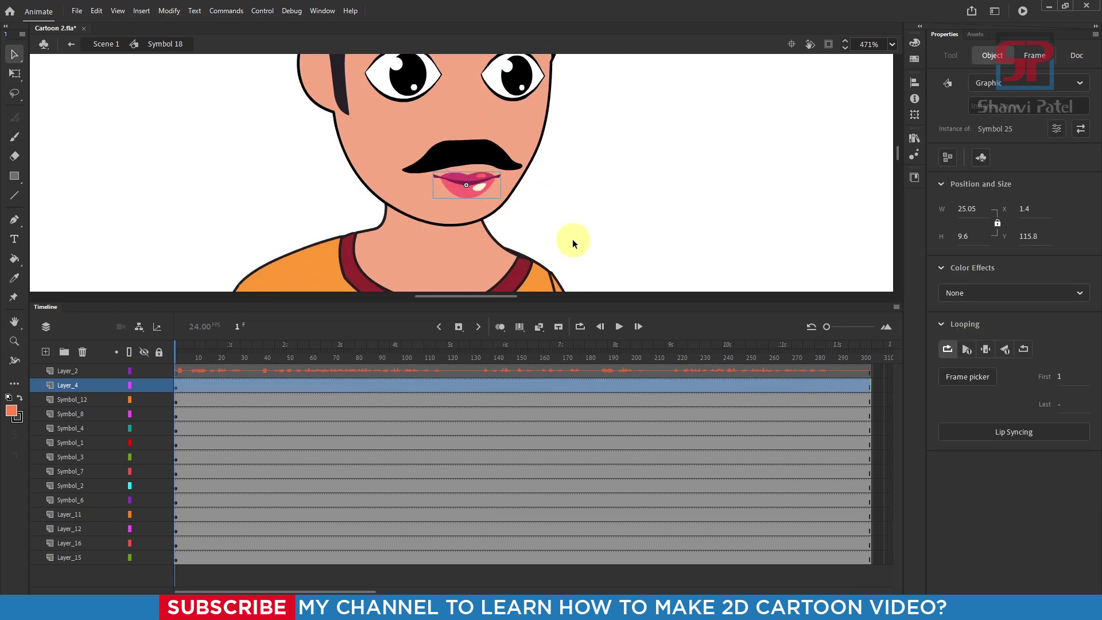
{"action": "left_click", "coordinate": [985, 350]}
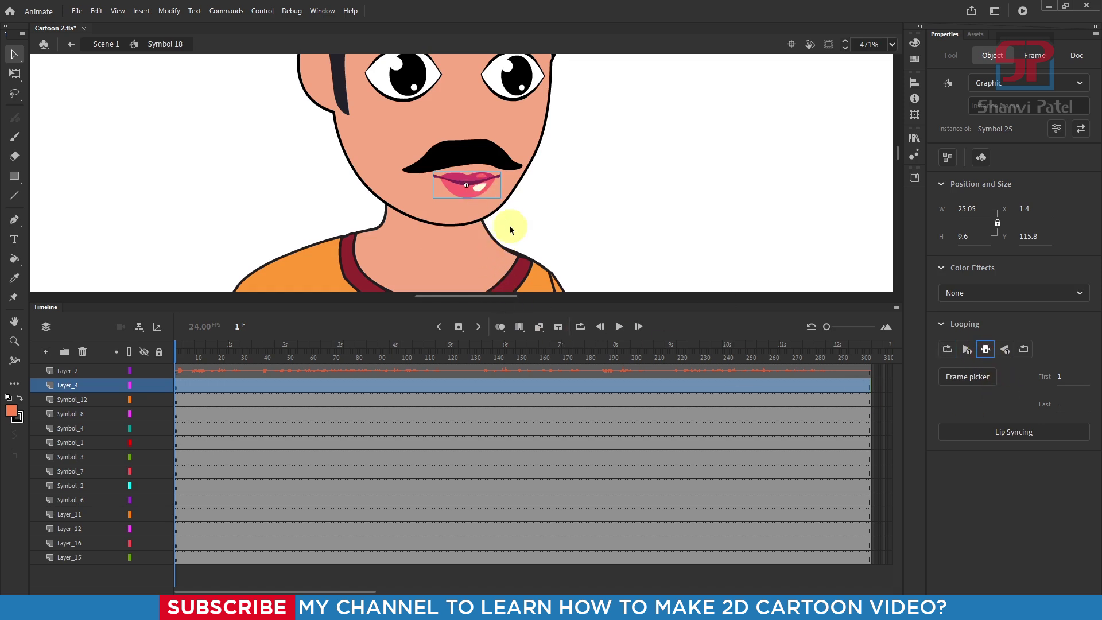
{"action": "scroll", "coordinate": [506, 248], "scroll_direction": "down", "scroll_amount": 1}
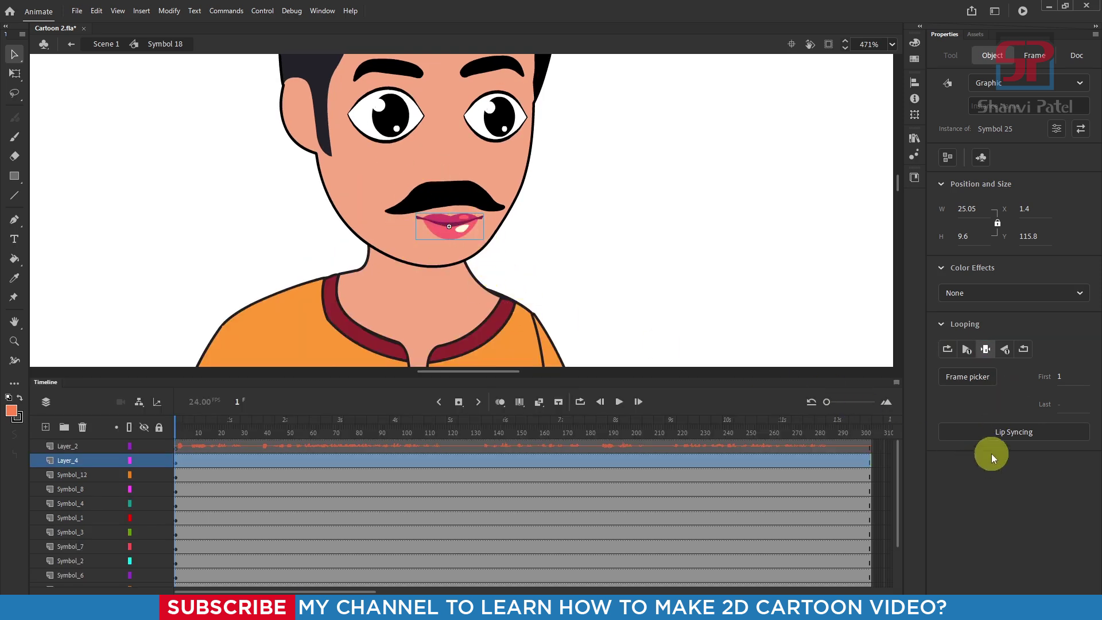
Step: Open the Lip Syncing setup for the mouth graphic and sync it with the audio in Layer_2
{"action": "left_click", "coordinate": [1047, 435]}
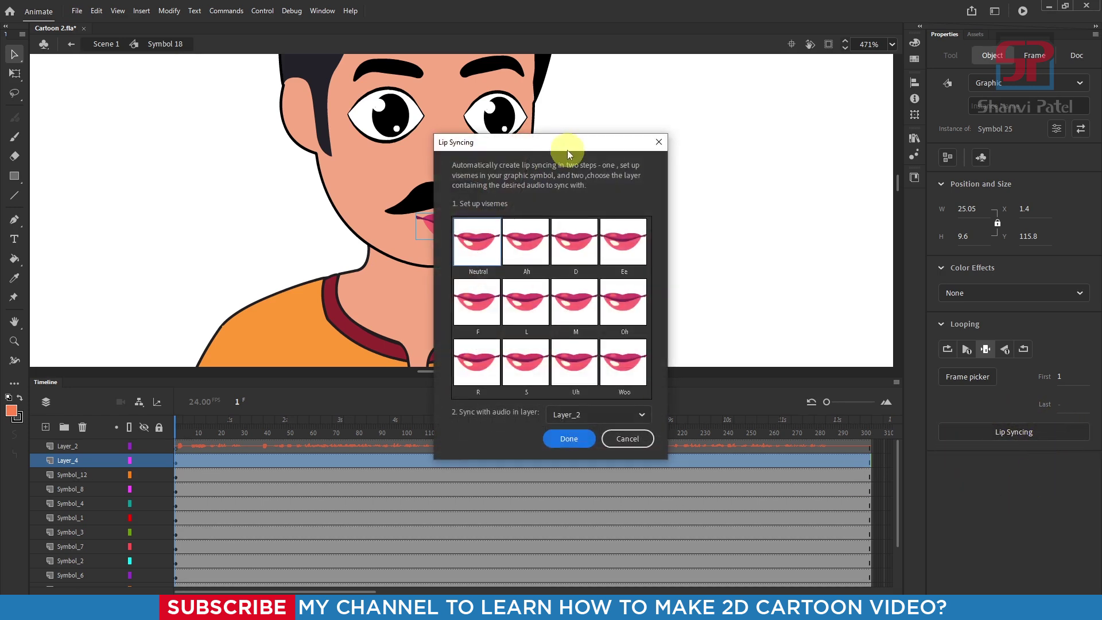
{"action": "left_click_drag", "start_coordinate": [567, 150], "coordinate": [660, 80]}
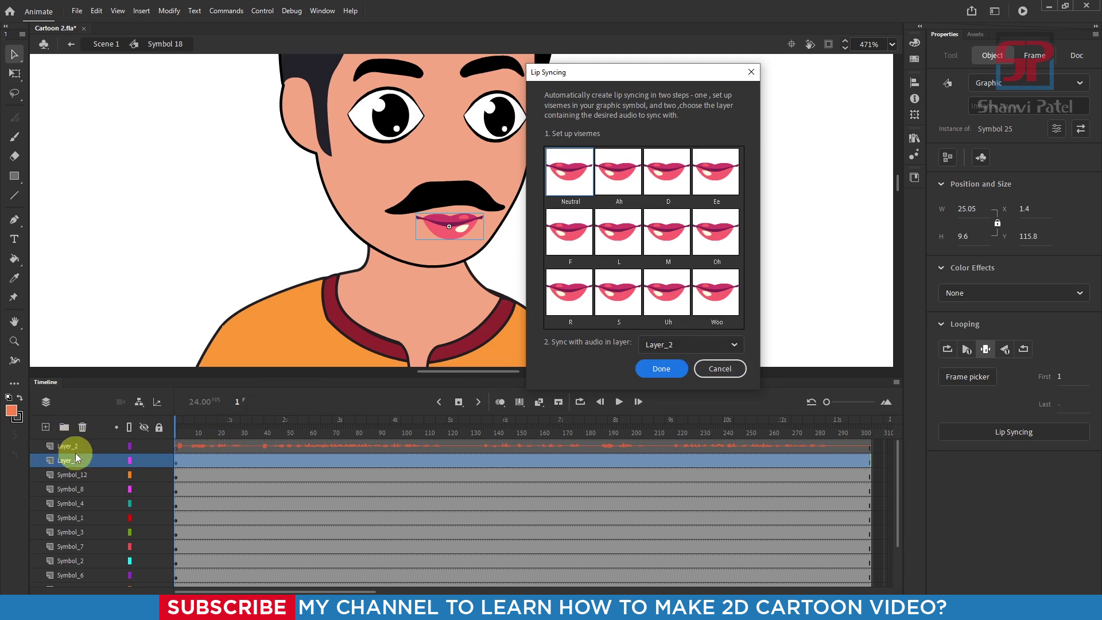
{"action": "left_click", "coordinate": [731, 348]}
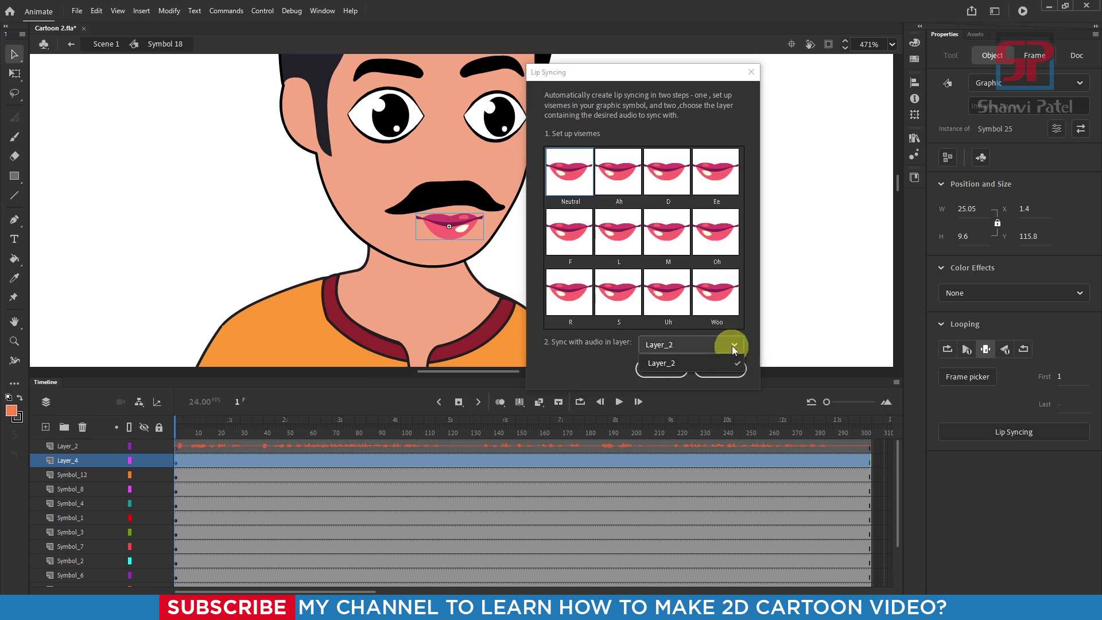
{"action": "left_click", "coordinate": [594, 371]}
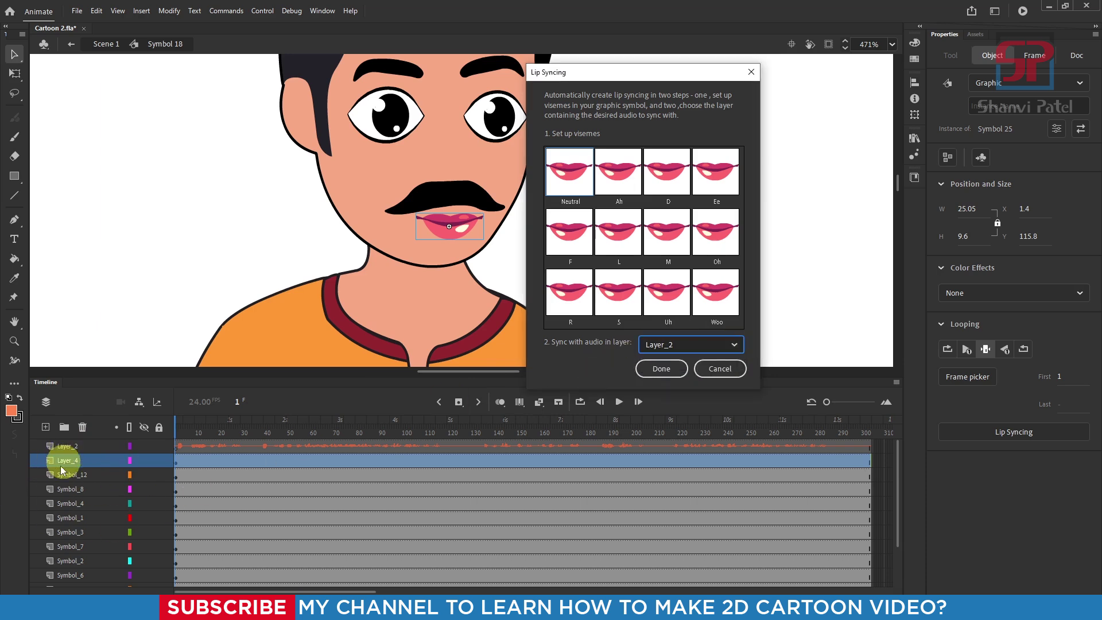
{"action": "left_click_drag", "start_coordinate": [645, 73], "coordinate": [733, 54]}
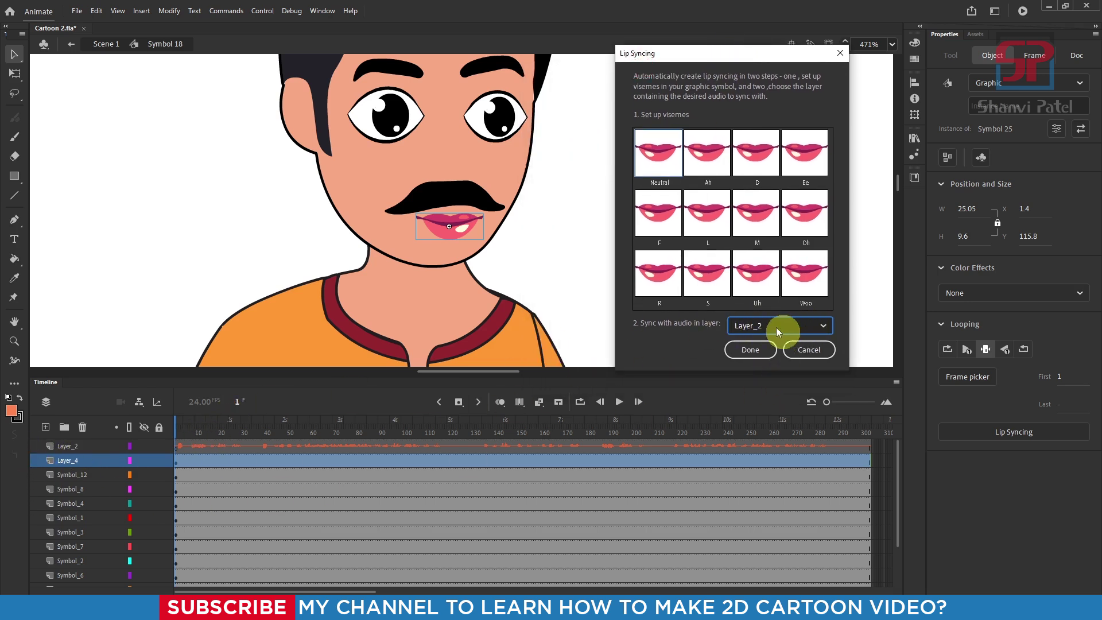
Step: Assign mouth frame 10 to the Ah viseme, frame 8 to D and frame 5 to Ee
{"action": "left_click", "coordinate": [659, 153]}
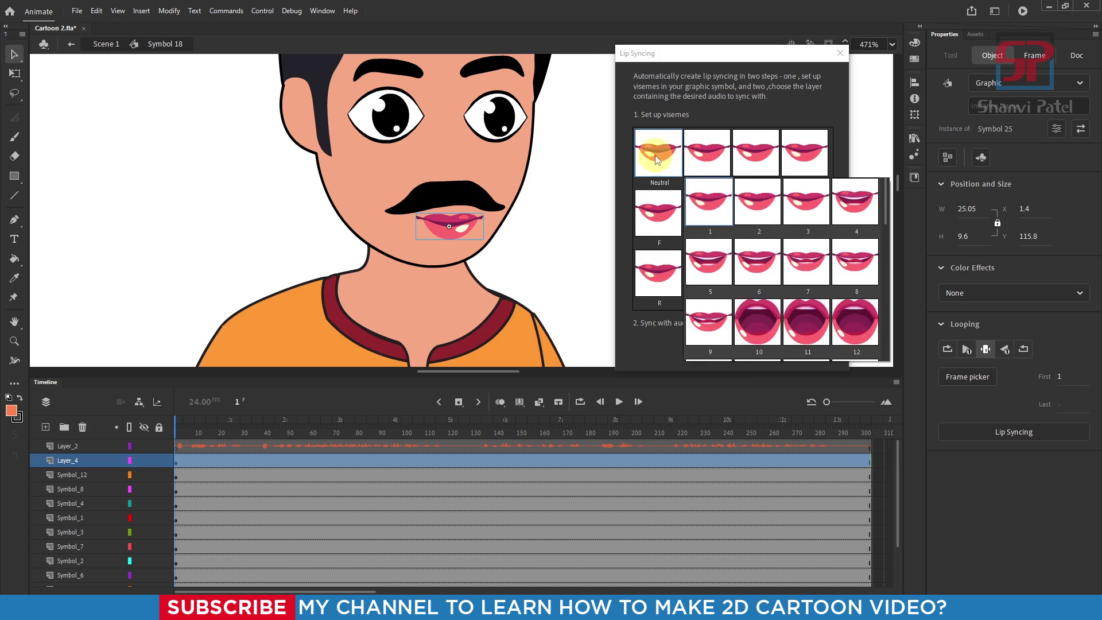
{"action": "left_click", "coordinate": [712, 157]}
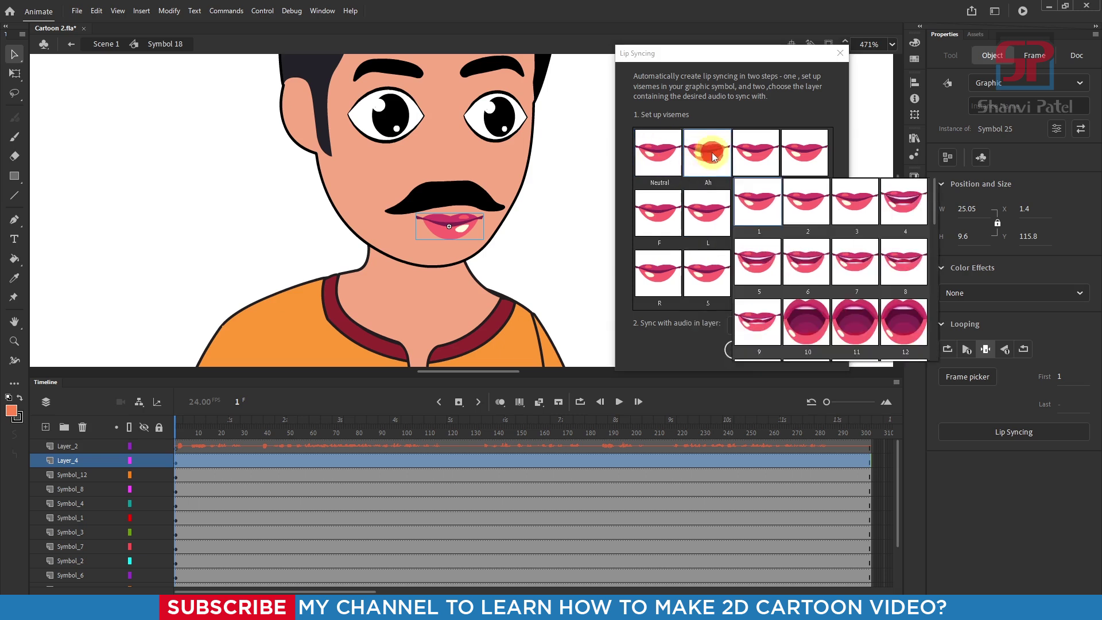
{"action": "left_click", "coordinate": [811, 325]}
{"action": "left_click", "coordinate": [763, 146]}
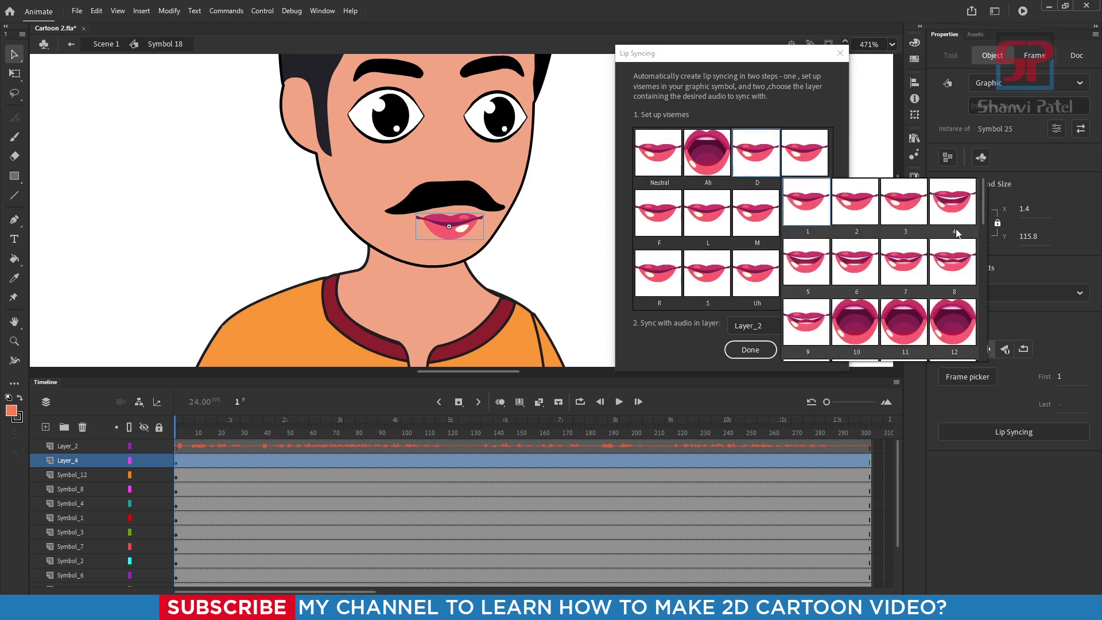
{"action": "left_click", "coordinate": [952, 259]}
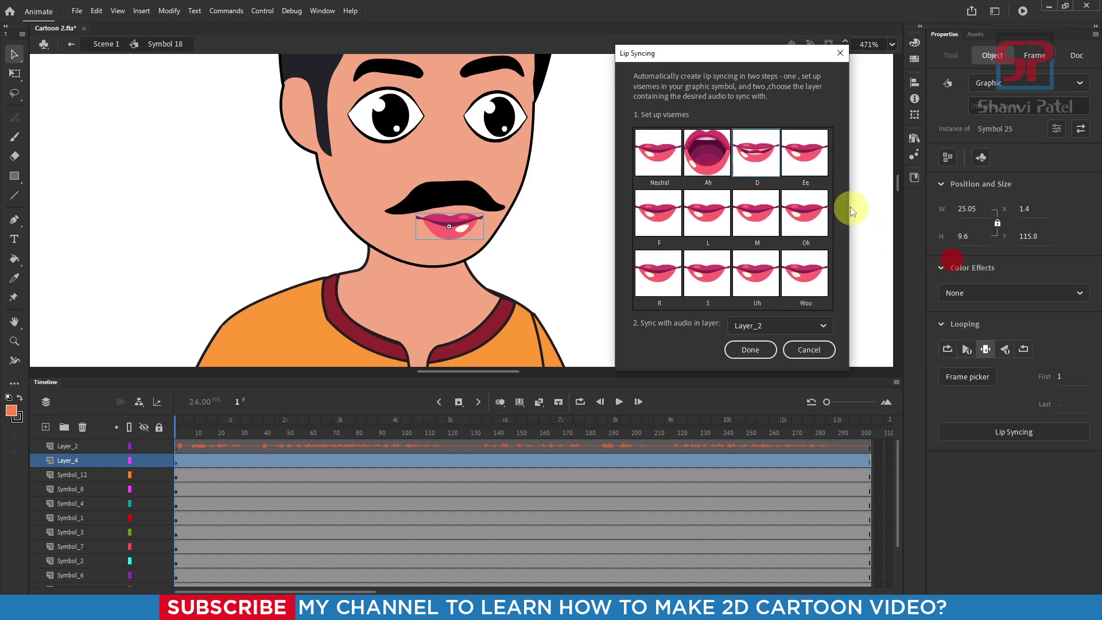
{"action": "left_click", "coordinate": [815, 160]}
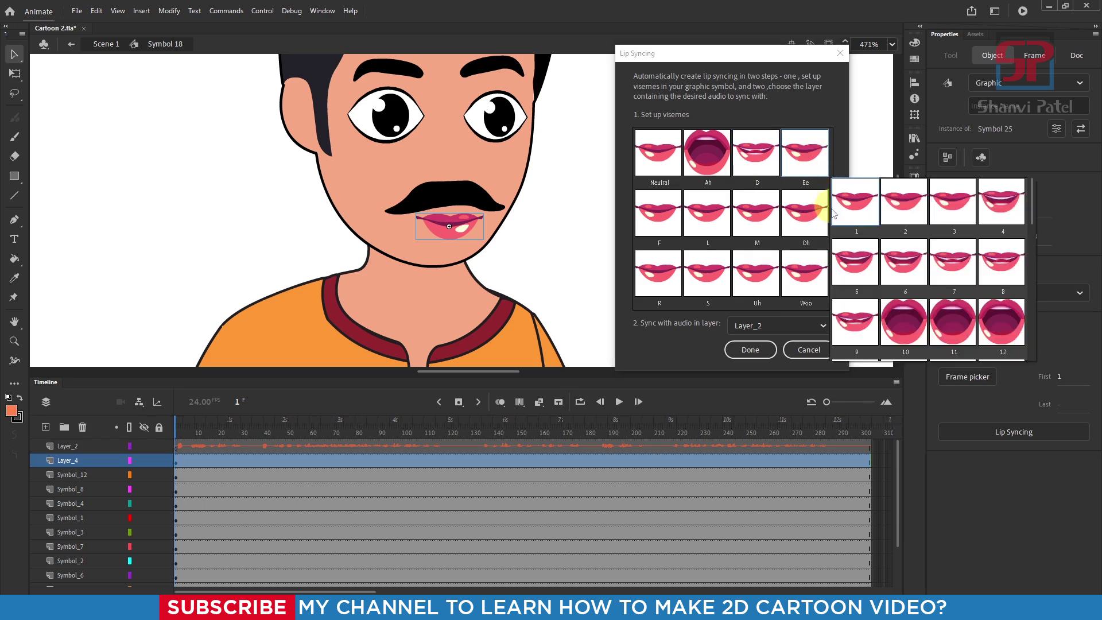
{"action": "left_click", "coordinate": [865, 274]}
Step: Assign mouth frame 14 to the F viseme and frame 7 to the L viseme
{"action": "left_click", "coordinate": [657, 220]}
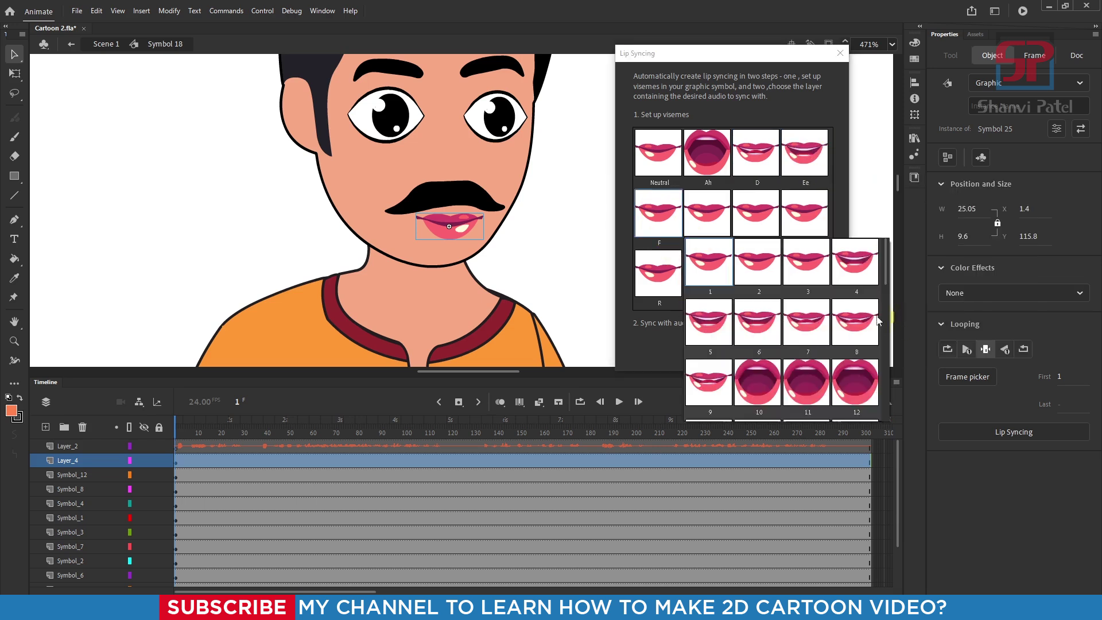
{"action": "left_click_drag", "start_coordinate": [887, 272], "coordinate": [887, 296]}
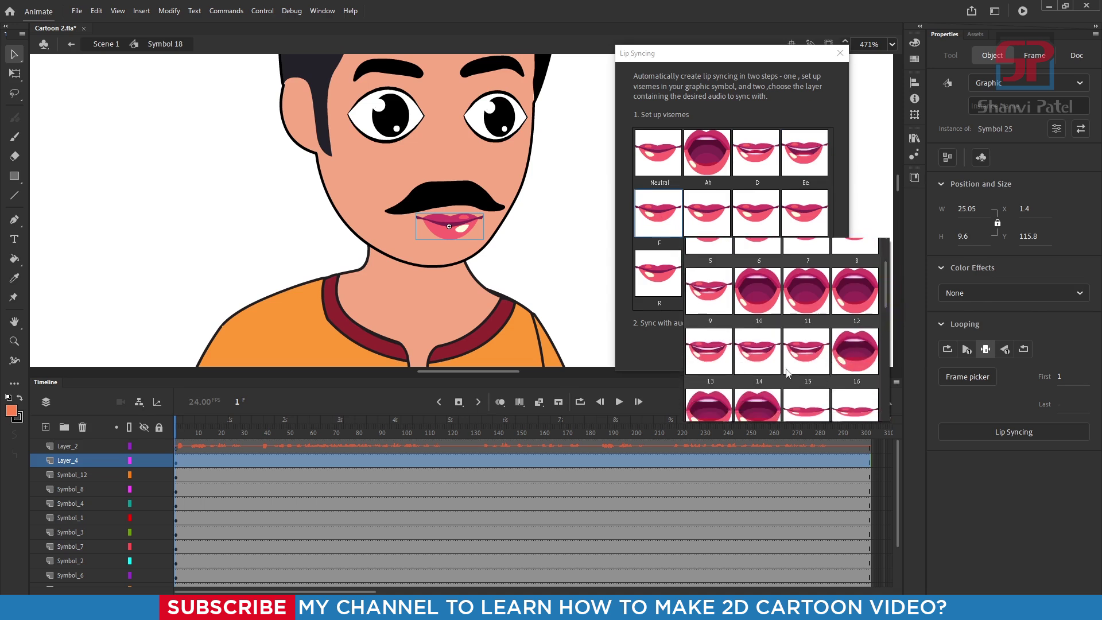
{"action": "left_click", "coordinate": [760, 357]}
{"action": "left_click", "coordinate": [712, 211]}
{"action": "left_click", "coordinate": [861, 320]}
Step: Assign the thin closed-lips mouth to the M viseme and frame 9 to the Oh viseme
{"action": "left_click", "coordinate": [756, 212]}
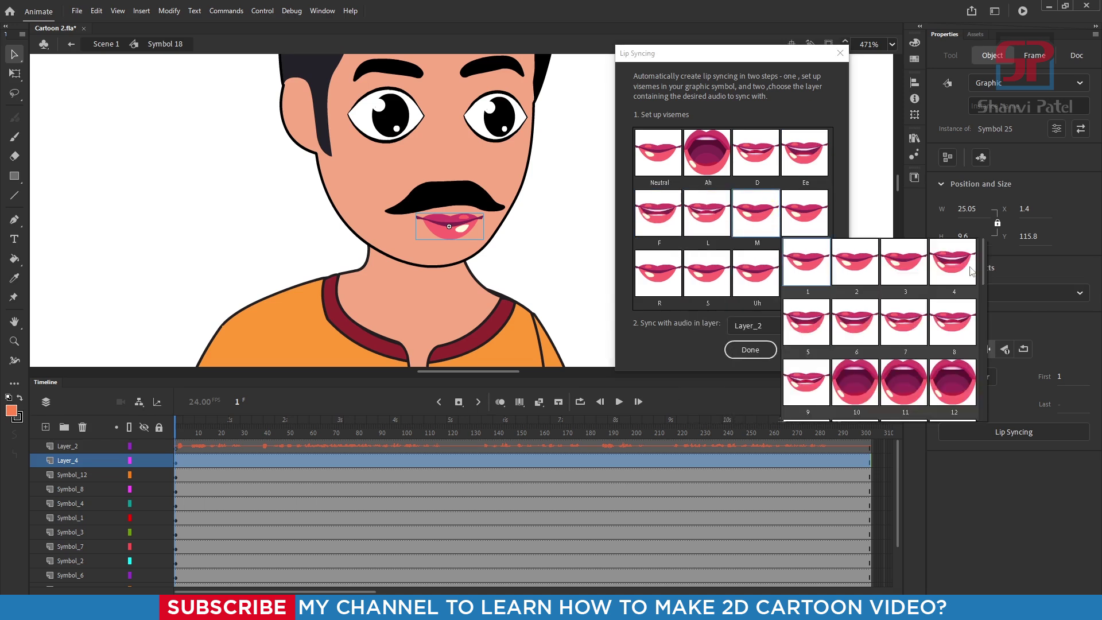
{"action": "scroll", "coordinate": [884, 295], "scroll_direction": "down", "scroll_amount": 1}
{"action": "left_click", "coordinate": [852, 263]}
{"action": "left_click", "coordinate": [804, 212]}
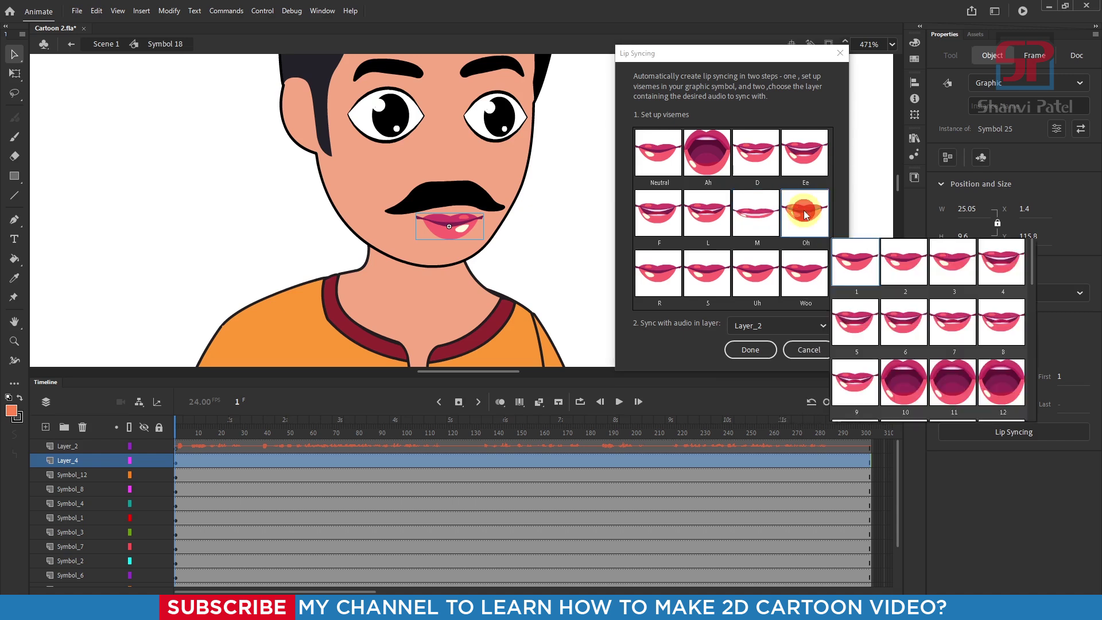
{"action": "left_click", "coordinate": [851, 379]}
Step: Assign an open mouth with upper teeth showing to the R viseme and frame 6 to the S viseme
{"action": "left_click", "coordinate": [661, 269]}
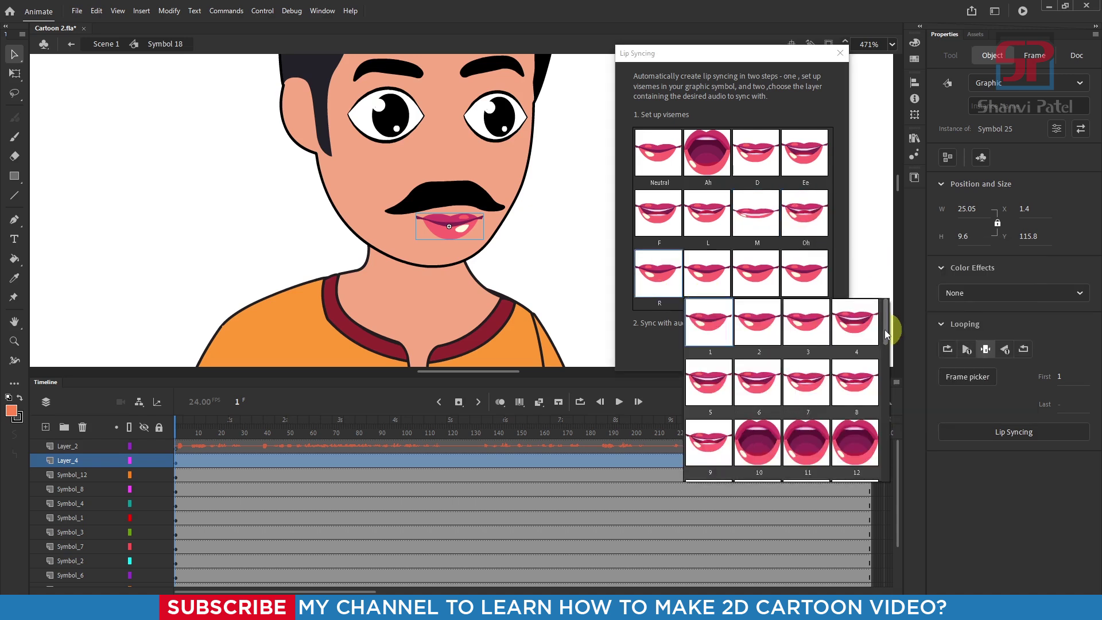
{"action": "scroll", "coordinate": [710, 321], "scroll_direction": "down", "scroll_amount": 1}
{"action": "left_click", "coordinate": [709, 321]}
{"action": "left_click", "coordinate": [718, 280]}
{"action": "left_click", "coordinate": [810, 376]}
Step: Assign the open mouth with upper teeth showing to the Uh viseme
{"action": "left_click", "coordinate": [756, 273]}
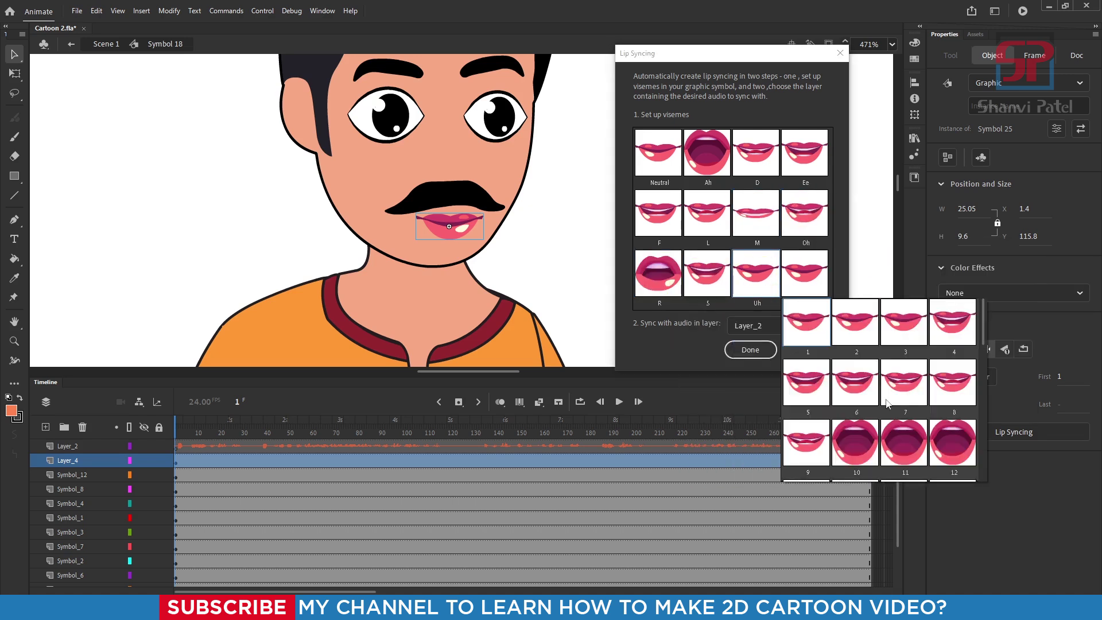
{"action": "scroll", "coordinate": [984, 416], "scroll_direction": "down", "scroll_amount": 3}
{"action": "scroll", "coordinate": [983, 416], "scroll_direction": "up", "scroll_amount": 2}
{"action": "scroll", "coordinate": [984, 386], "scroll_direction": "up", "scroll_amount": 1}
{"action": "left_click", "coordinate": [806, 353]}
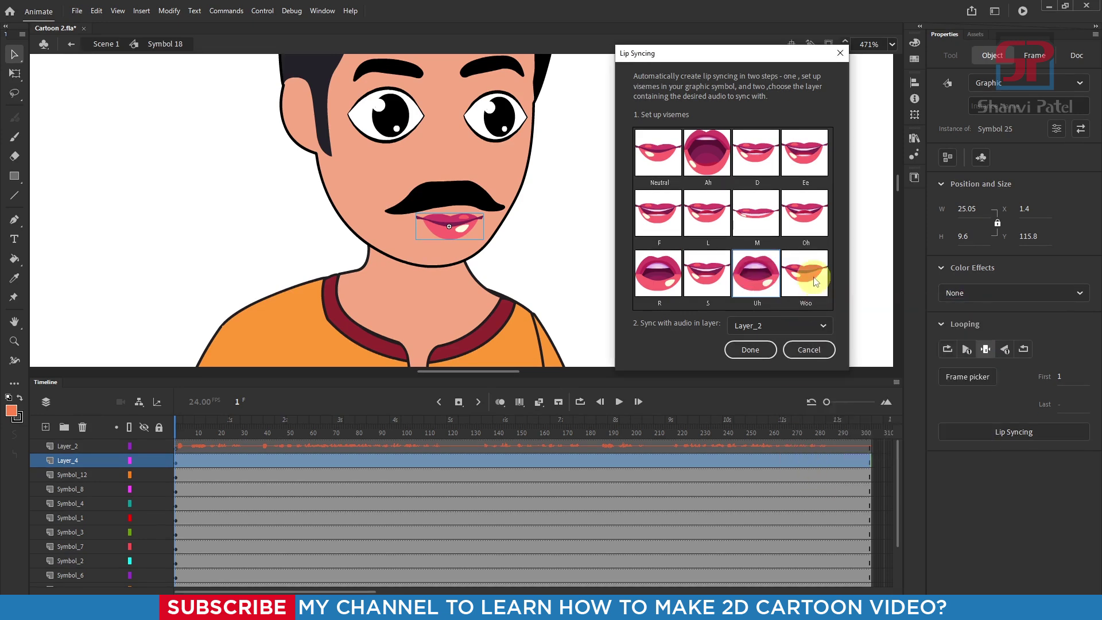
Step: Assign the slightly parted, rounded lips to the Woo viseme and apply the lip sync using the audio in Layer_2
{"action": "left_click", "coordinate": [806, 272]}
{"action": "scroll", "coordinate": [950, 421], "scroll_direction": "down", "scroll_amount": 3}
{"action": "left_click", "coordinate": [912, 393]}
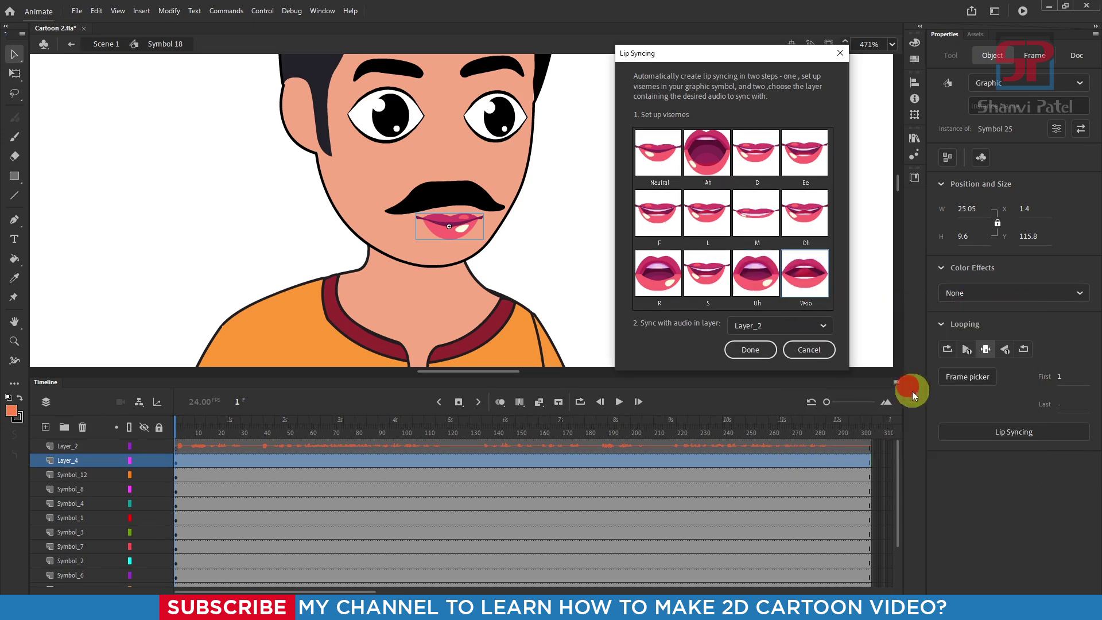
{"action": "left_click", "coordinate": [772, 350]}
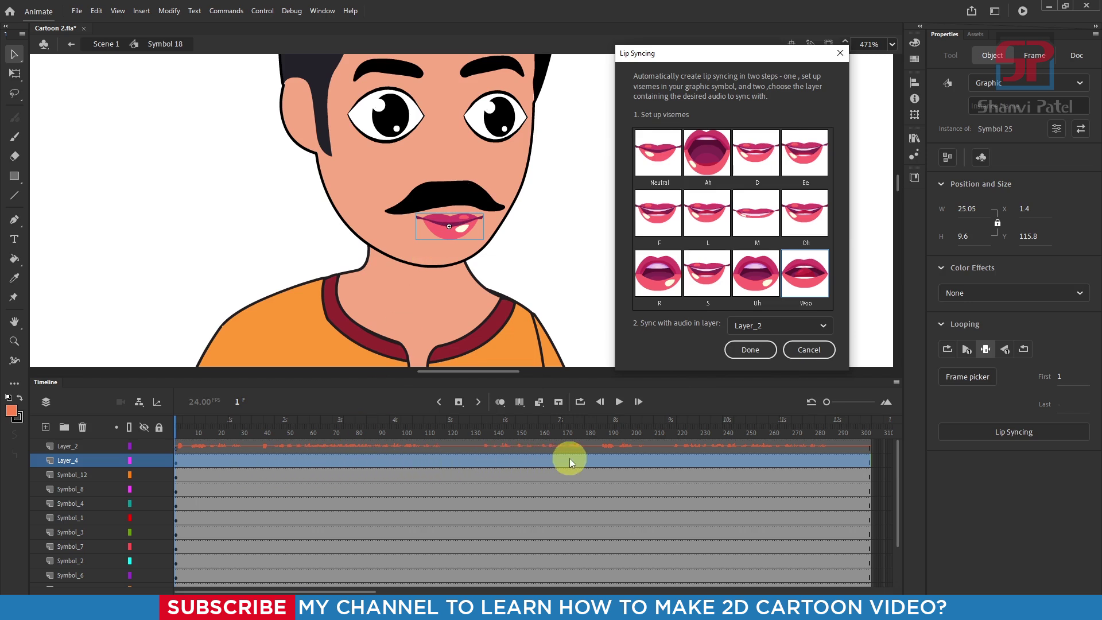
{"action": "left_click", "coordinate": [754, 352]}
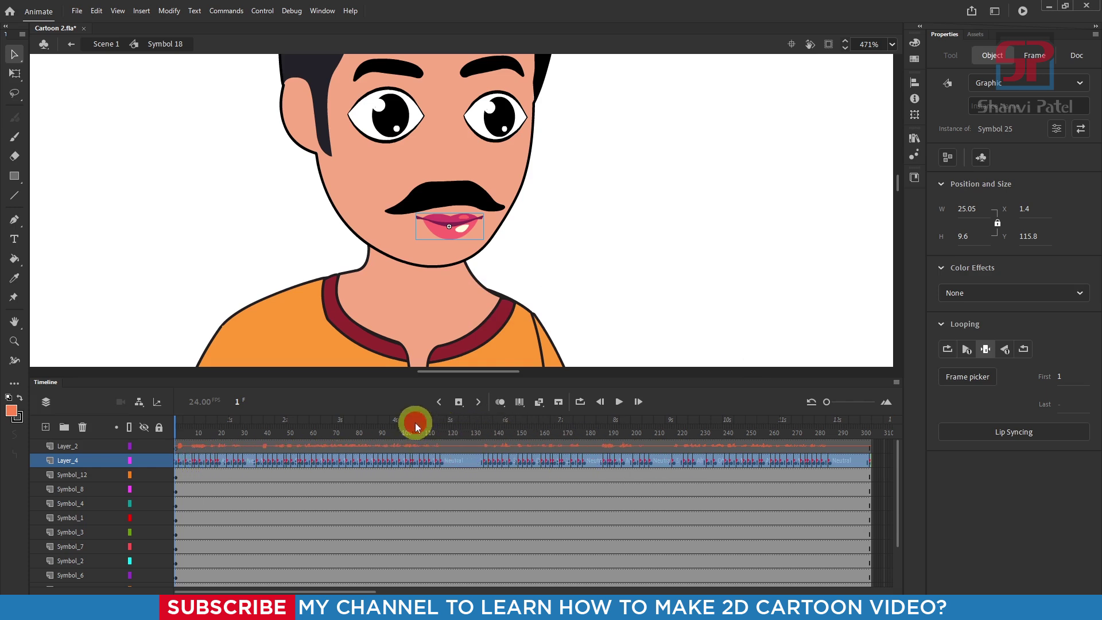
Step: Play the animation from frame 1 to check the automatic lip sync, and return the playhead to frame 1
{"action": "left_click_drag", "start_coordinate": [415, 423], "coordinate": [178, 436]}
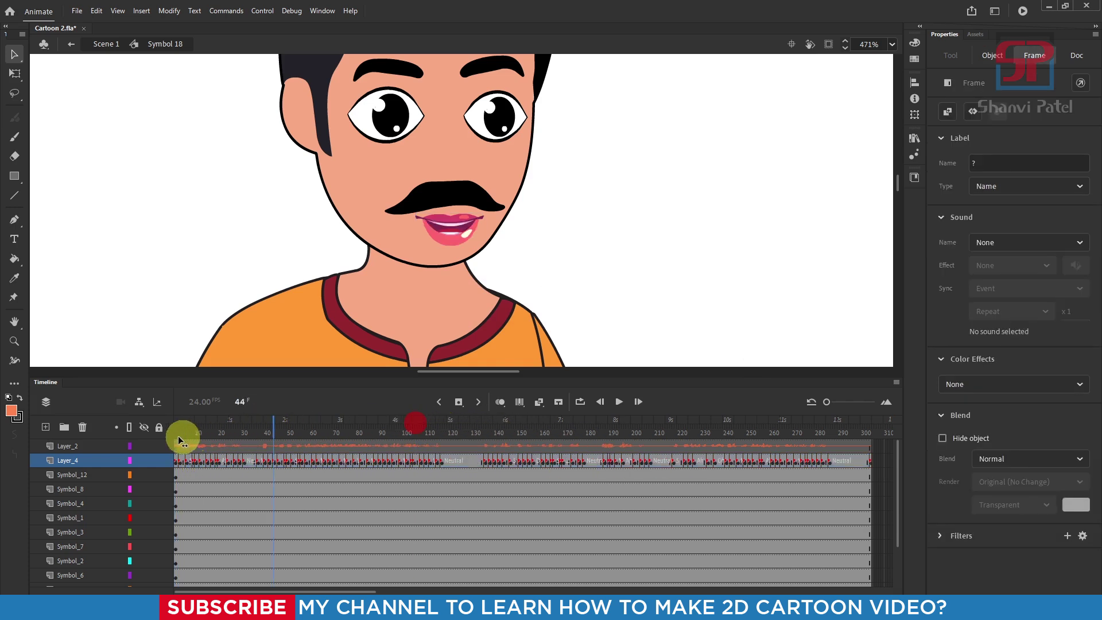
{"action": "left_click", "coordinate": [618, 403]}
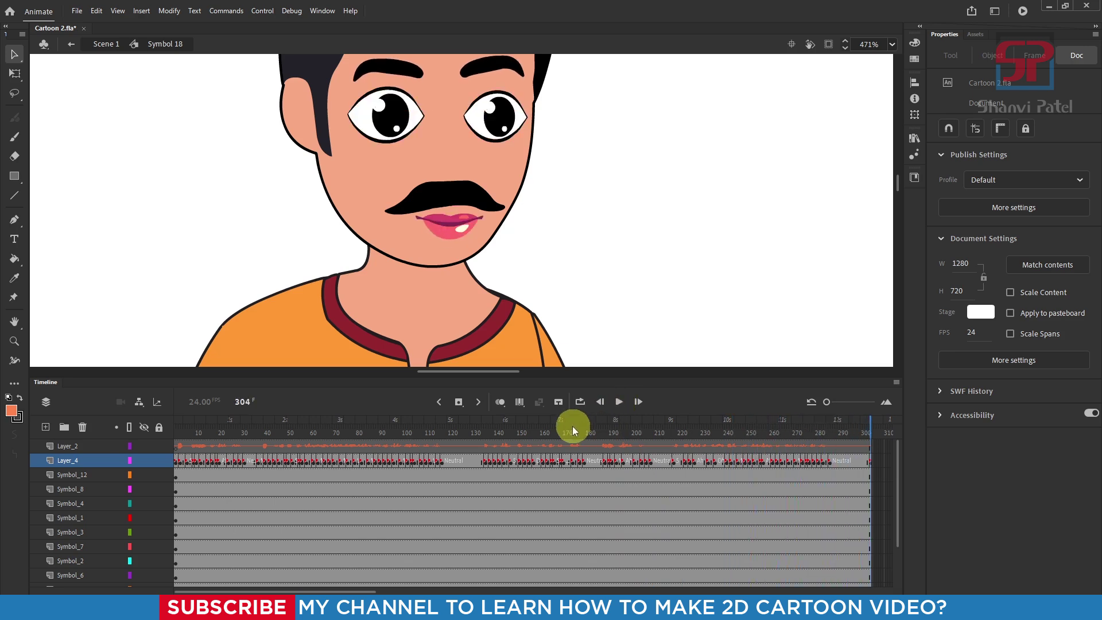
{"action": "left_click_drag", "start_coordinate": [511, 430], "coordinate": [170, 437]}
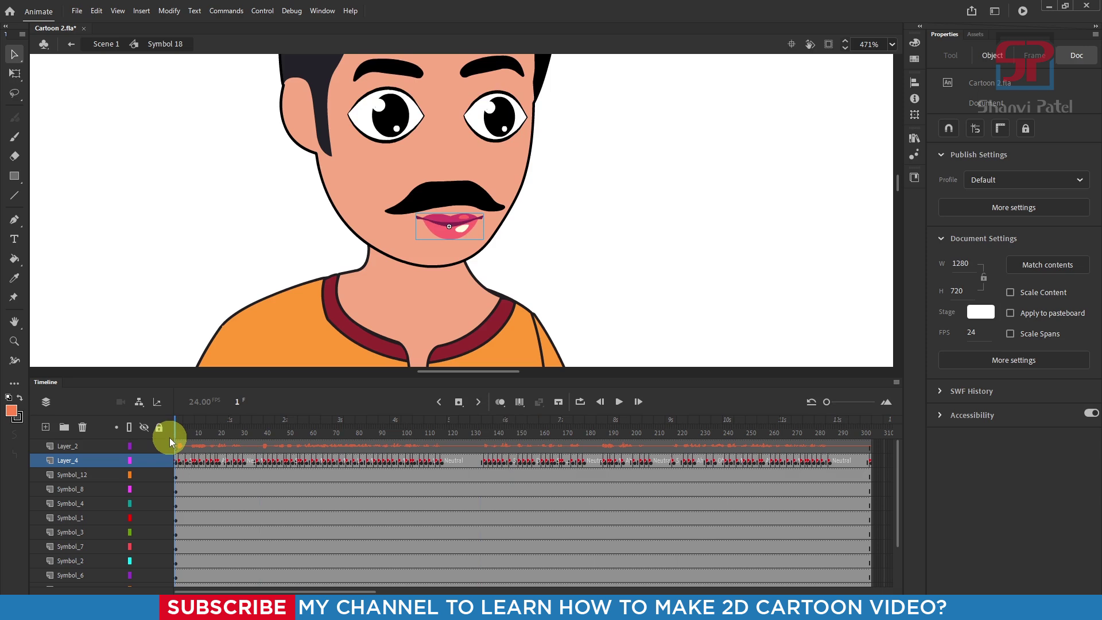
Step: Replay the lip-synced animation from frame 1 with the character's whole face in view, and stop it at frame 30
{"action": "scroll", "coordinate": [525, 225], "scroll_direction": "down", "scroll_amount": 5}
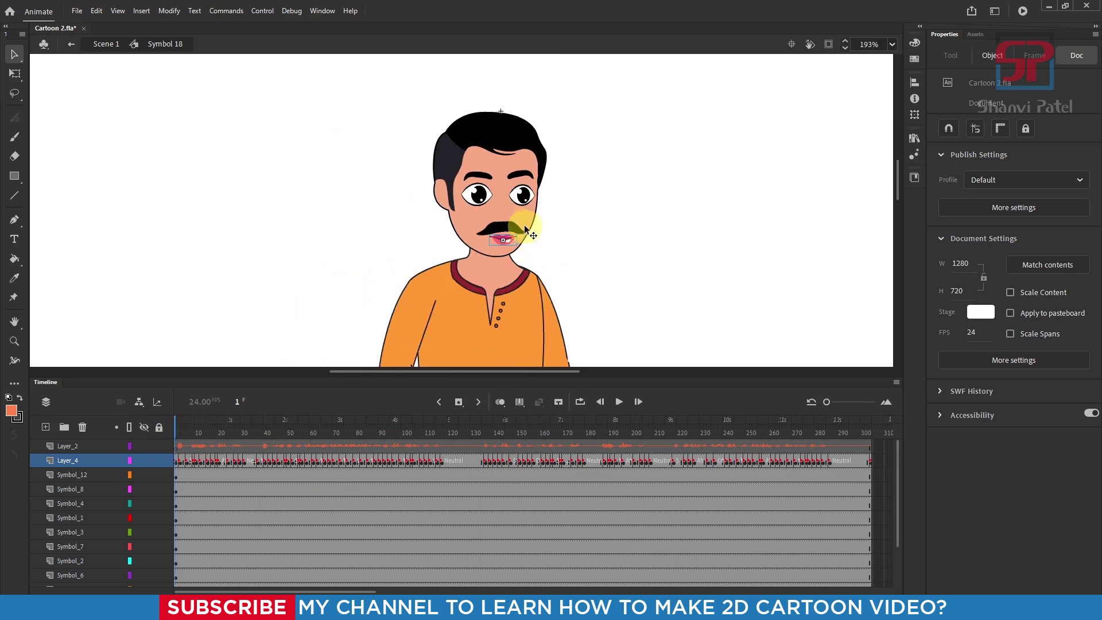
{"action": "scroll", "coordinate": [523, 233], "scroll_direction": "up", "scroll_amount": 4}
{"action": "left_click", "coordinate": [618, 403]}
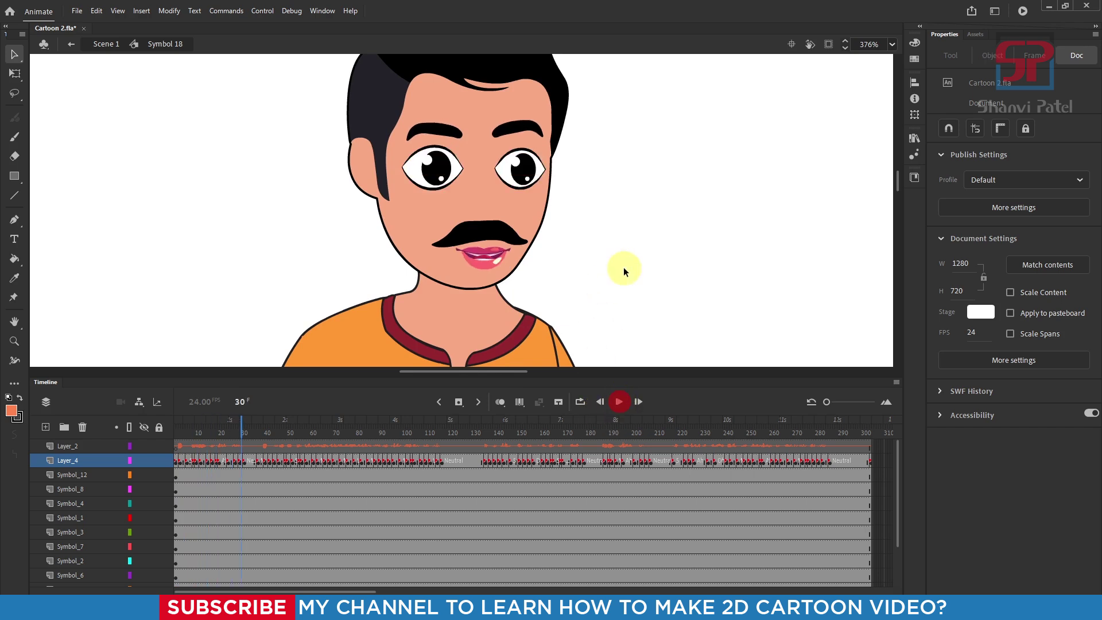
{"action": "key", "text": "Return"}
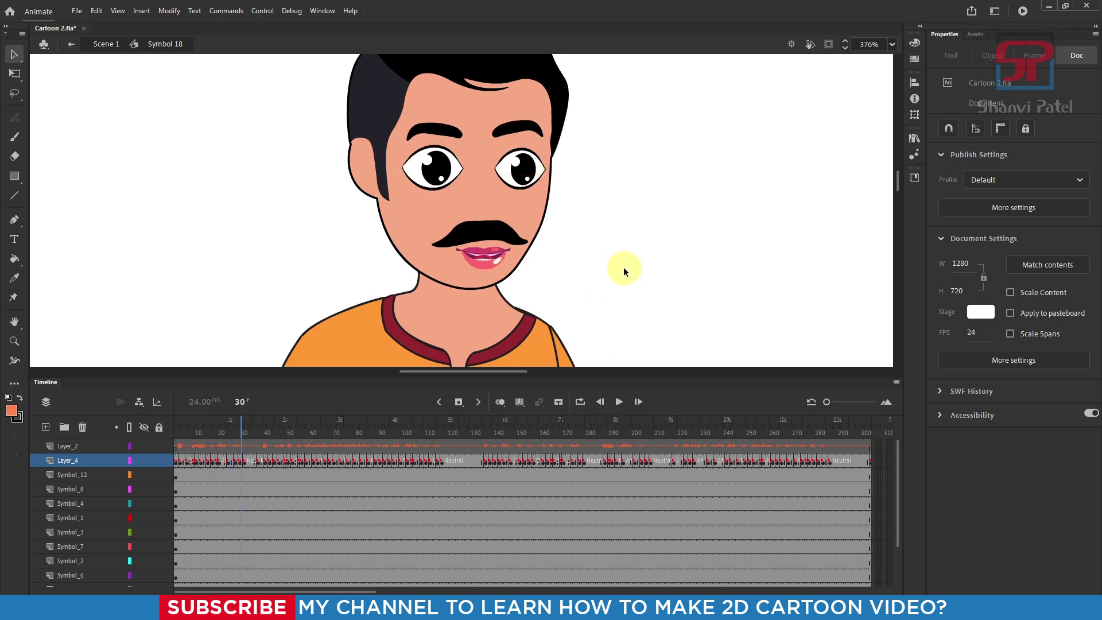